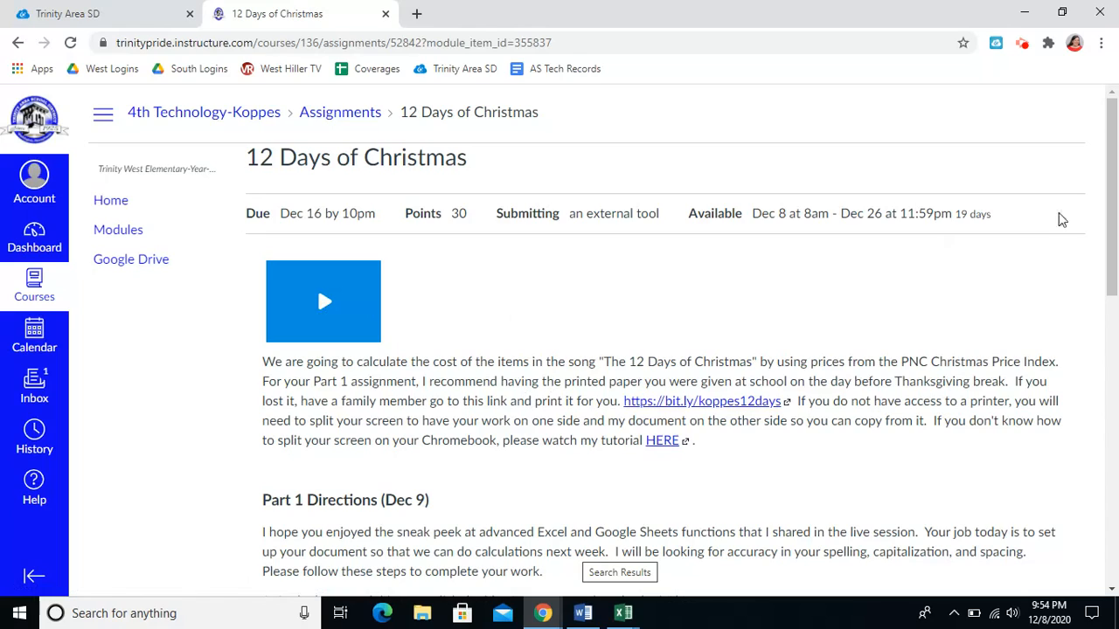
# - Open the assignment's submission page for attaching work and open the attached 12 Days of Christmas spreadsheet
pyautogui.moveTo(1111, 164); pyautogui.dragTo(1114, 294)
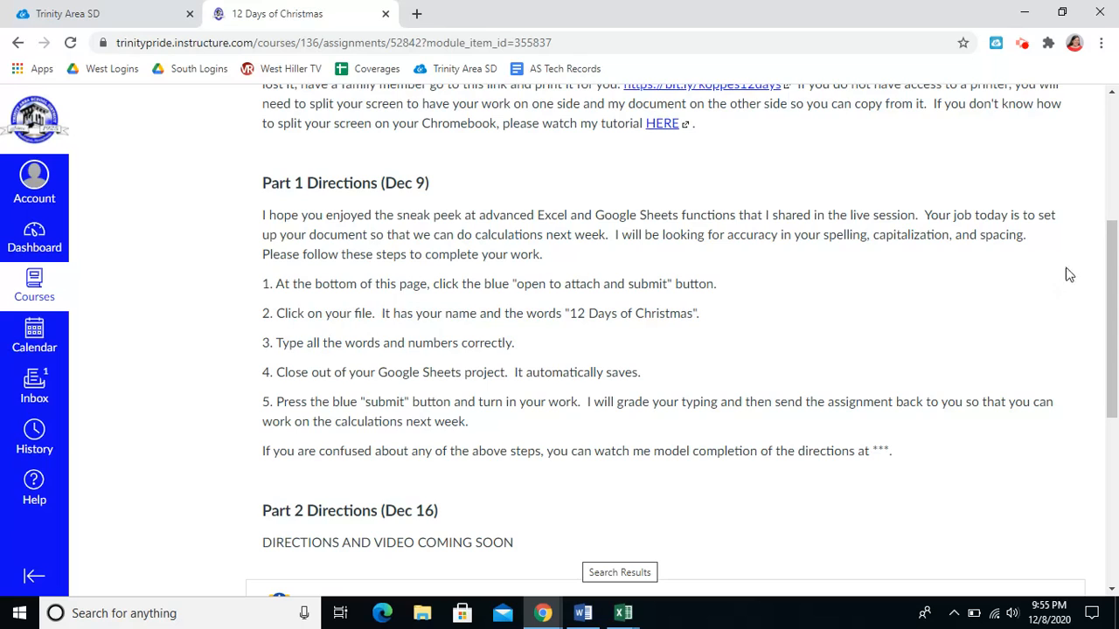
pyautogui.moveTo(1112, 247); pyautogui.dragTo(1111, 429)
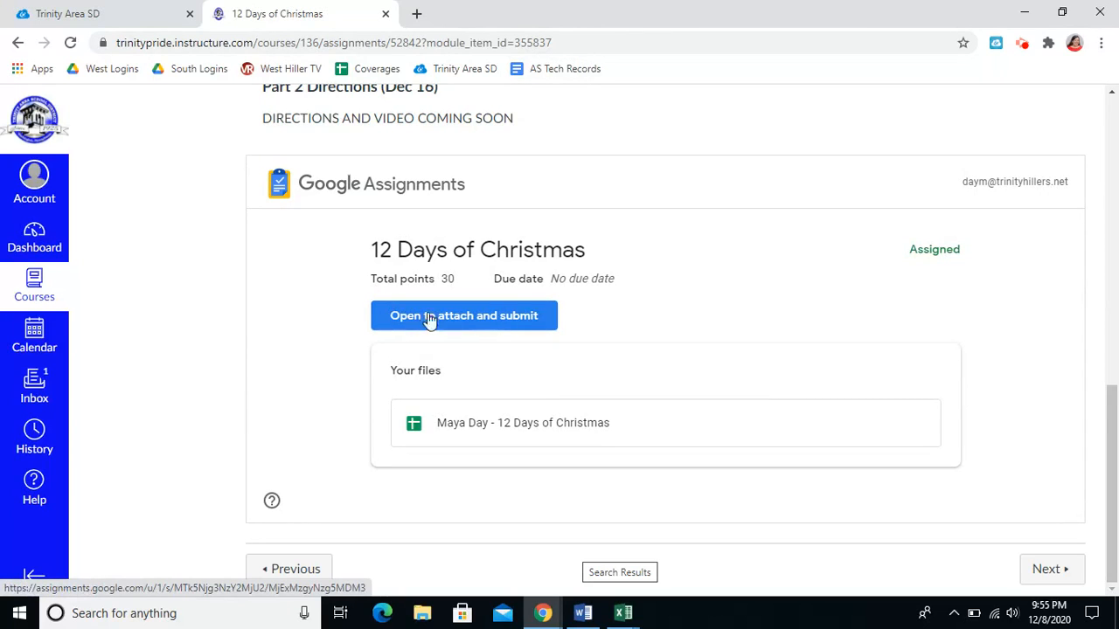
pyautogui.click(502, 319)
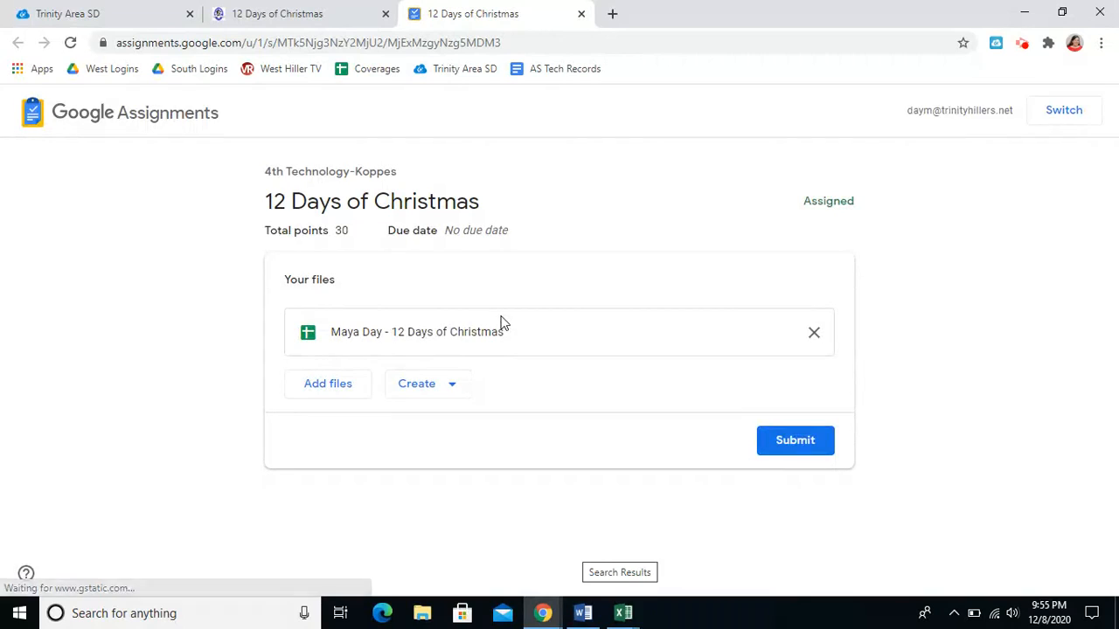
pyautogui.click(409, 334)
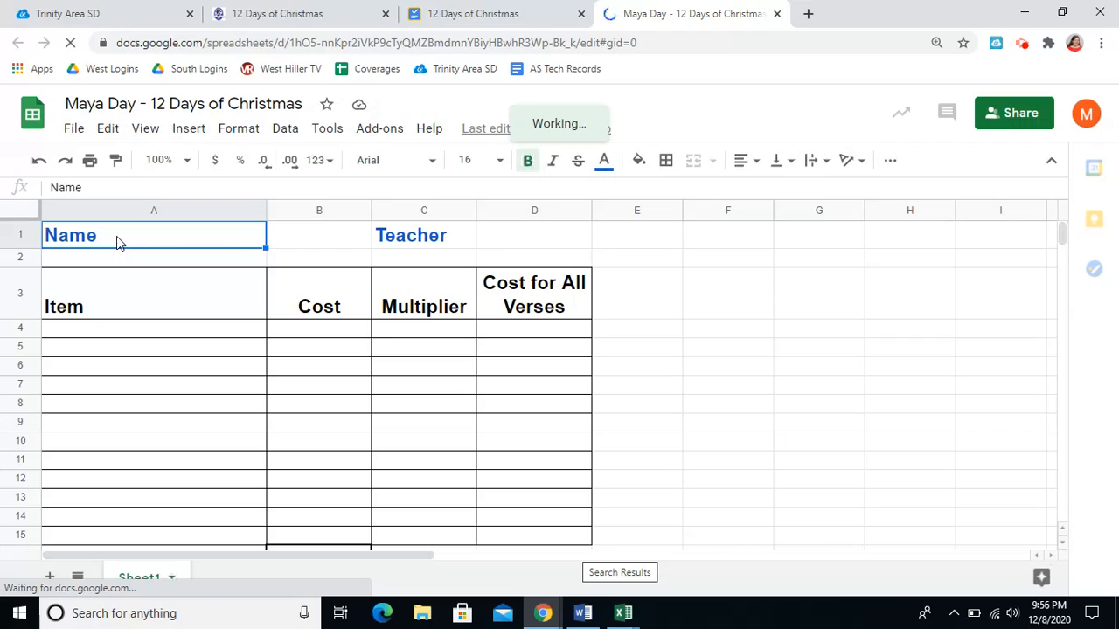
# - Replace the Name placeholder in A1 with the student's full name and the Teacher placeholder in C1 with the teacher's title and surname
pyautogui.write('Maya Day')
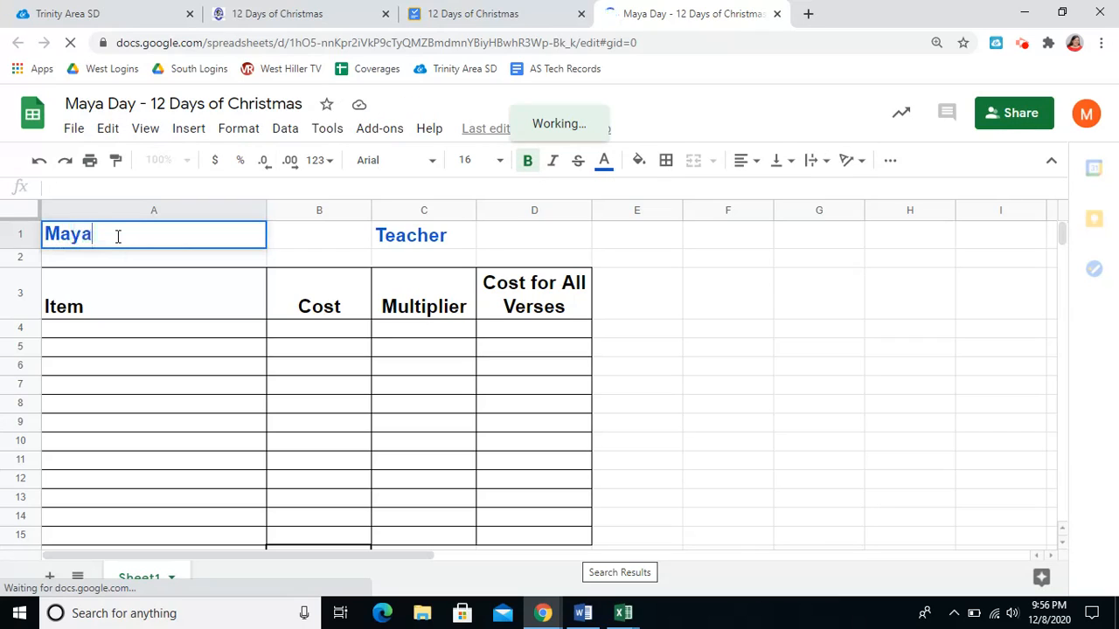
pyautogui.click(413, 238)
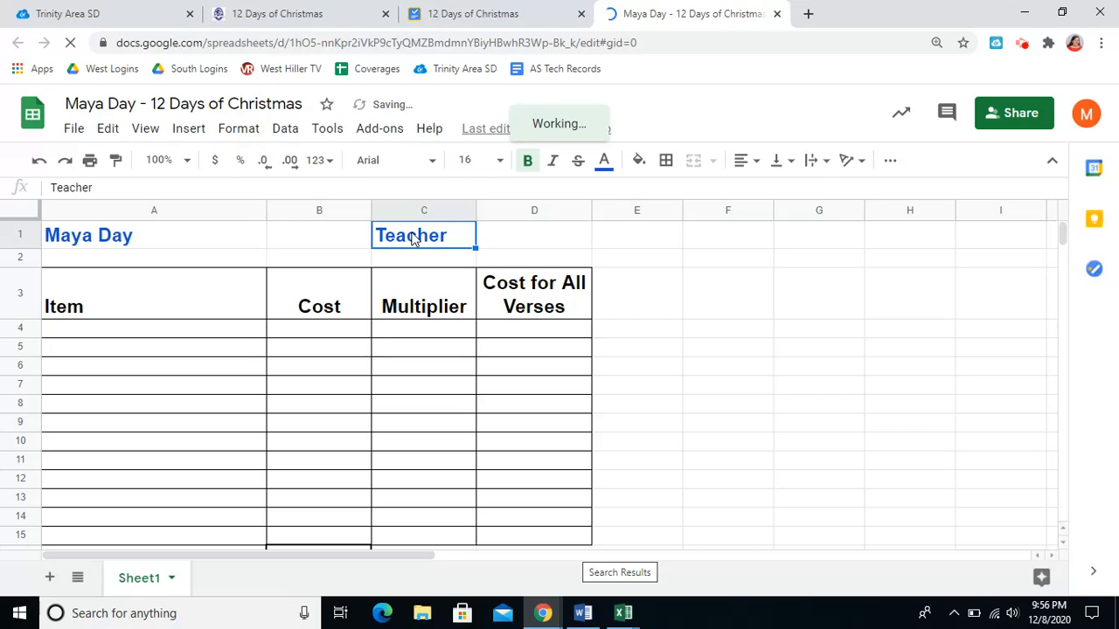
pyautogui.write('Mrs.')
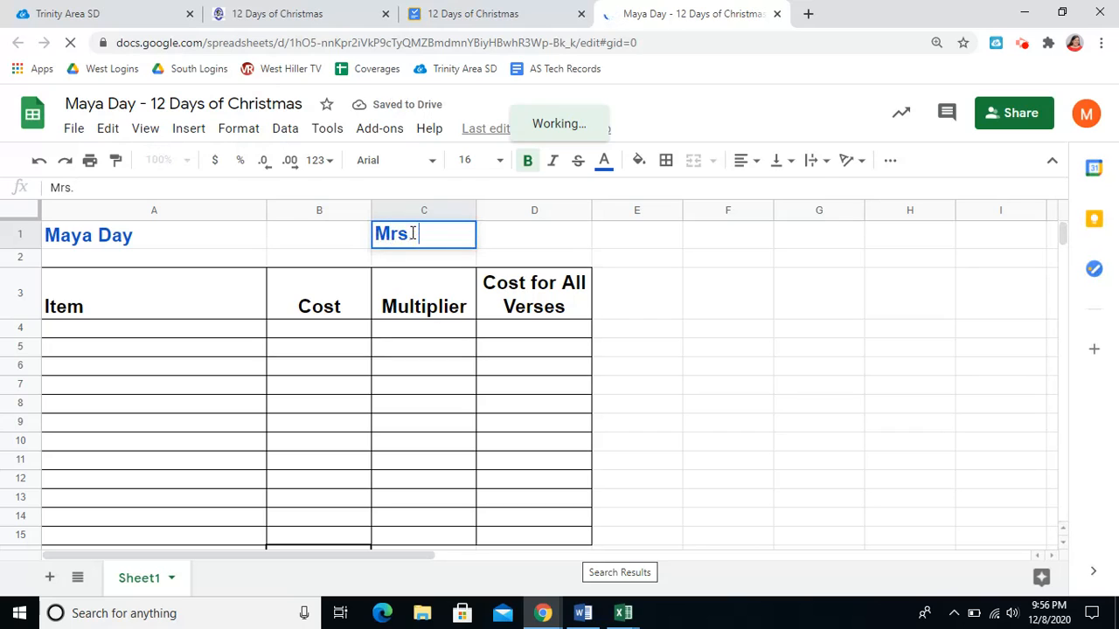
pyautogui.write(' Ful')
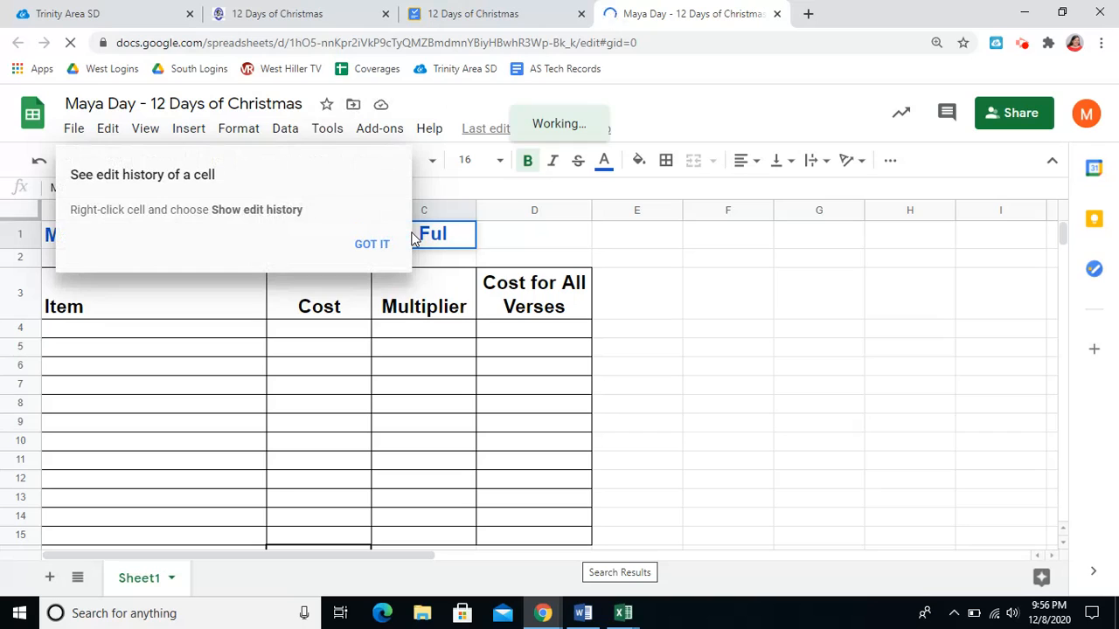
pyautogui.click(371, 244)
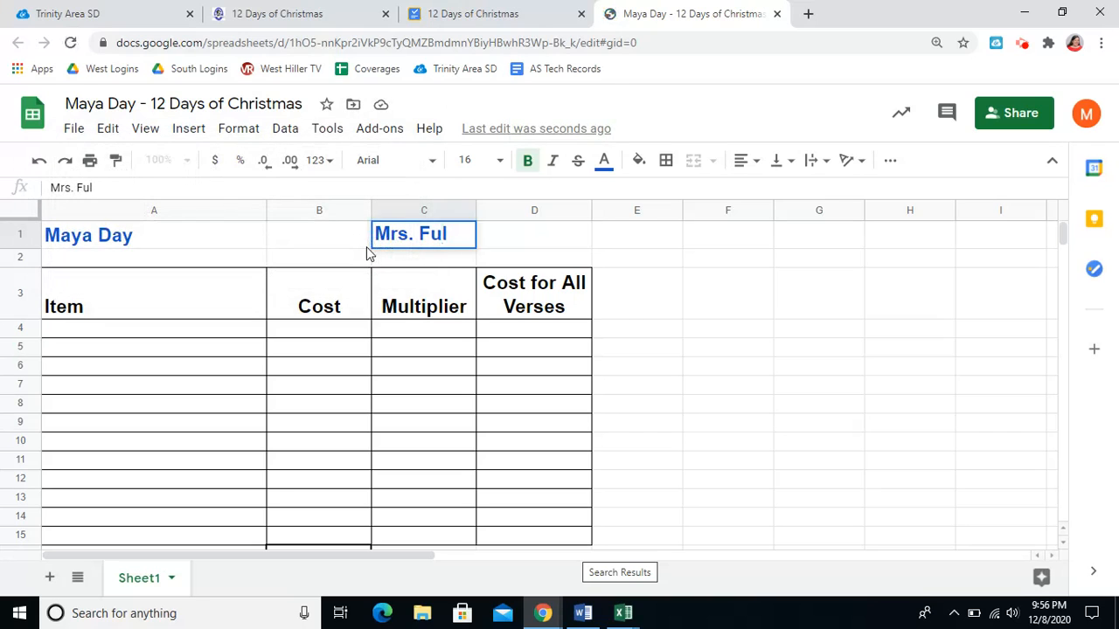
pyautogui.press('Tab')
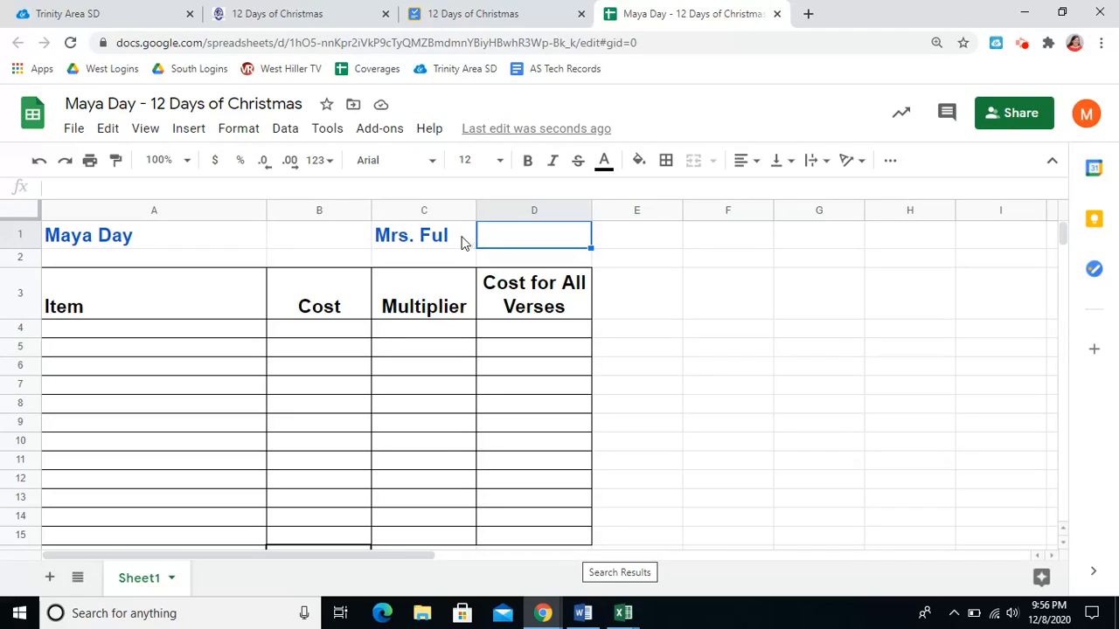
pyautogui.click(461, 238)
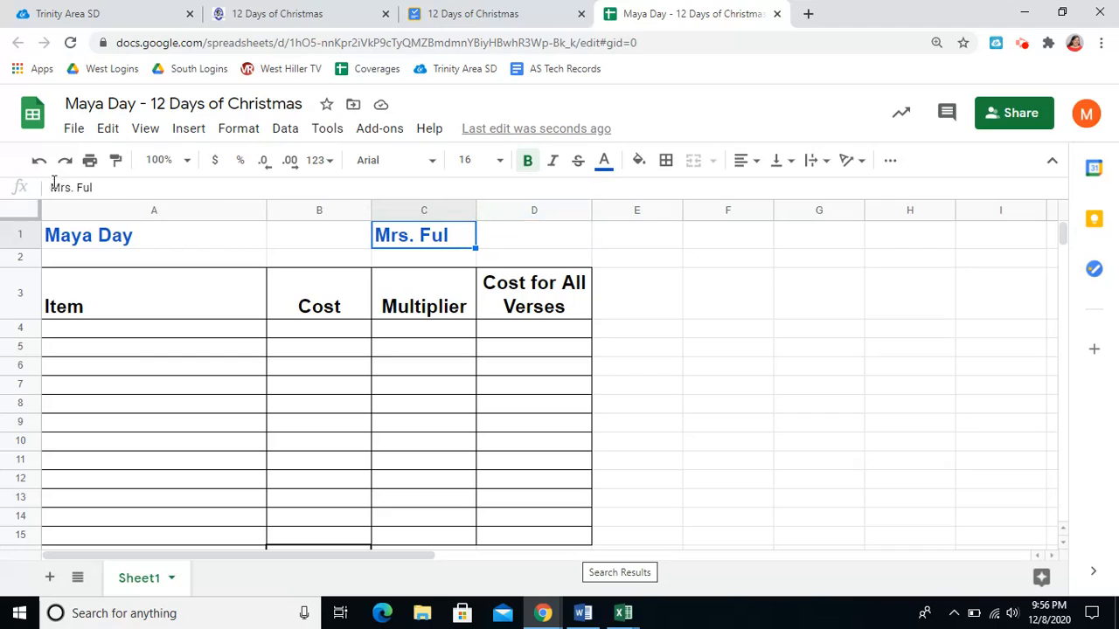
pyautogui.click(96, 185)
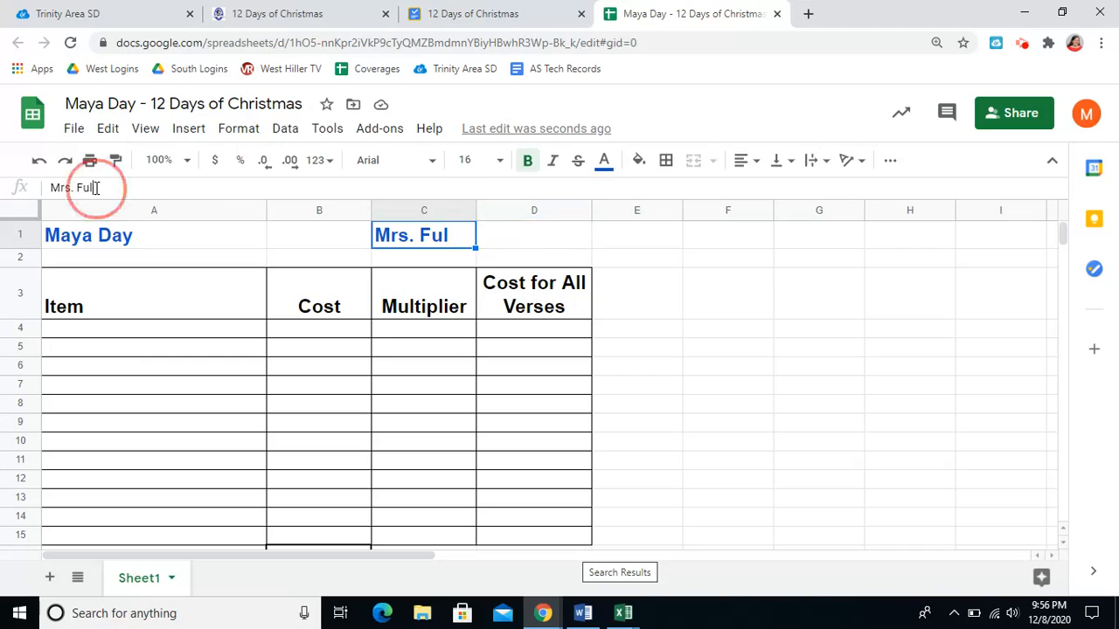
pyautogui.write('genzio')
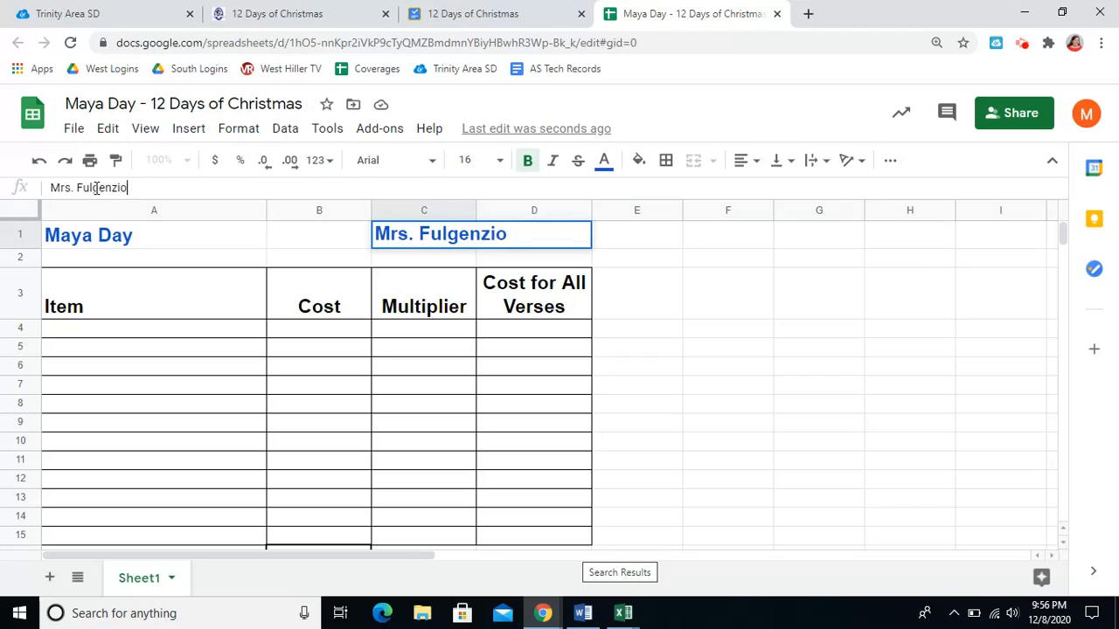
pyautogui.press('Return')
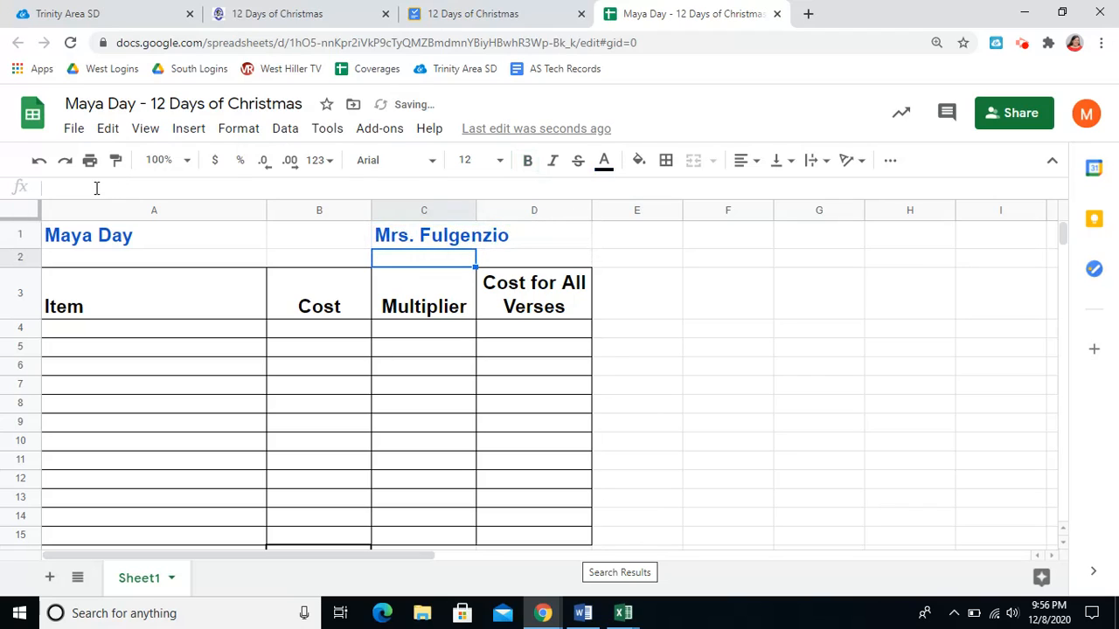
# - Enter "Partridge in a Pear Tree" in A4 and "Two Turtle Doves" in A5 of the Item column
pyautogui.click(102, 330)
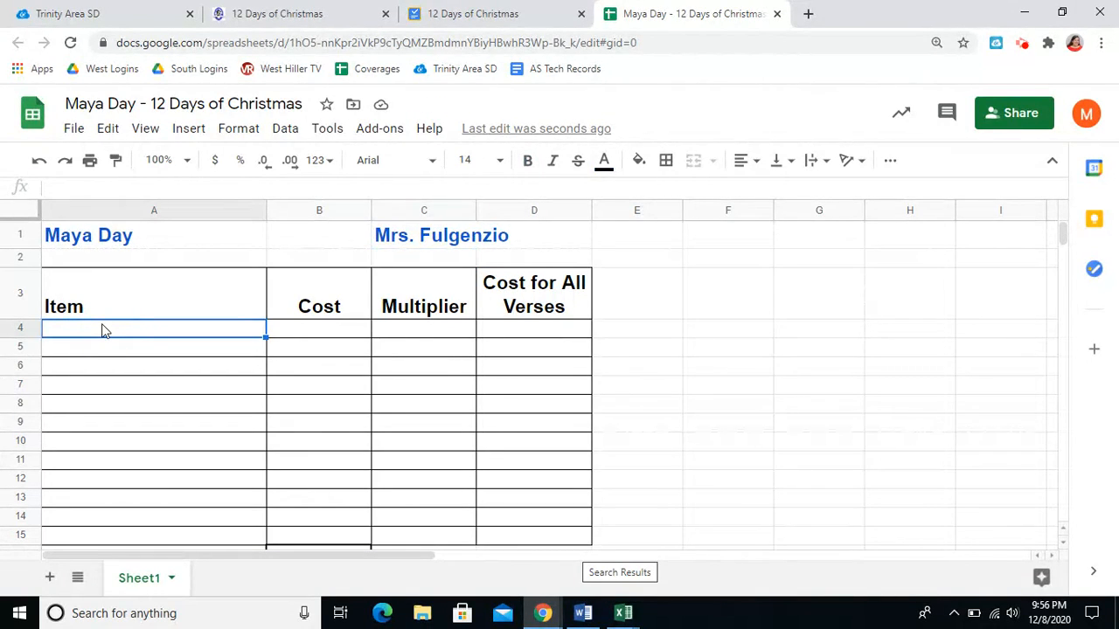
pyautogui.write('Par')
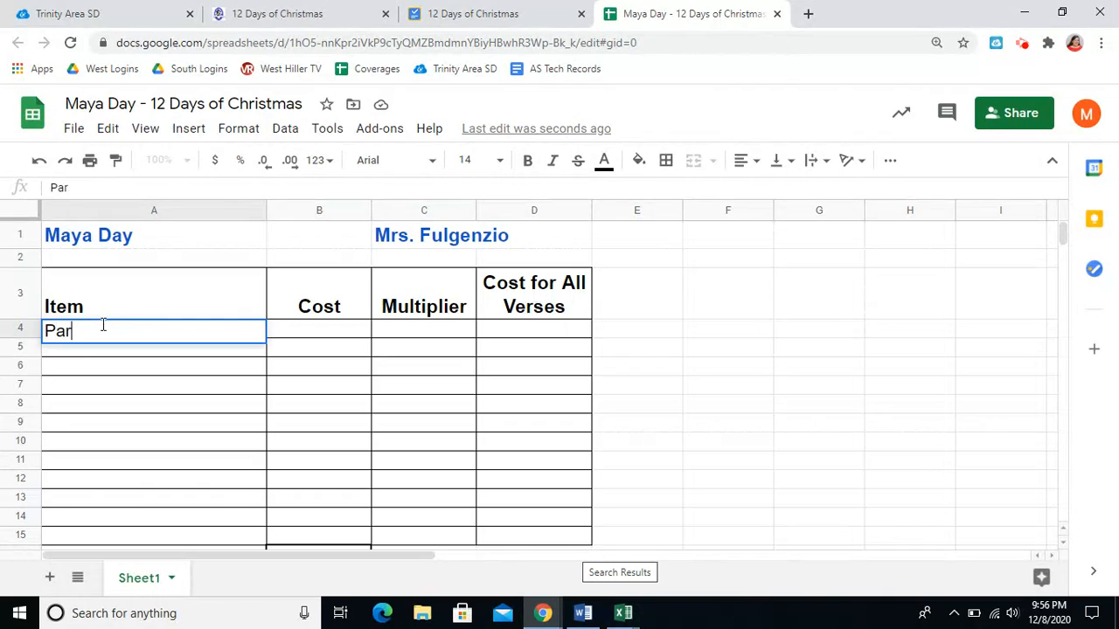
pyautogui.write('tridge in a Pear Tree')
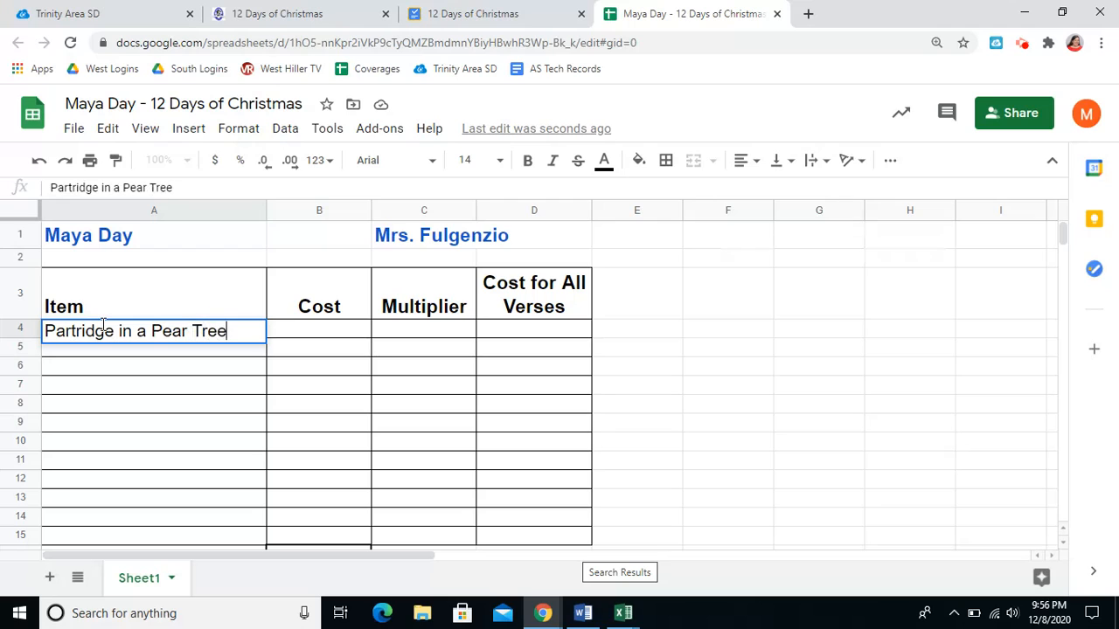
pyautogui.press('Return')
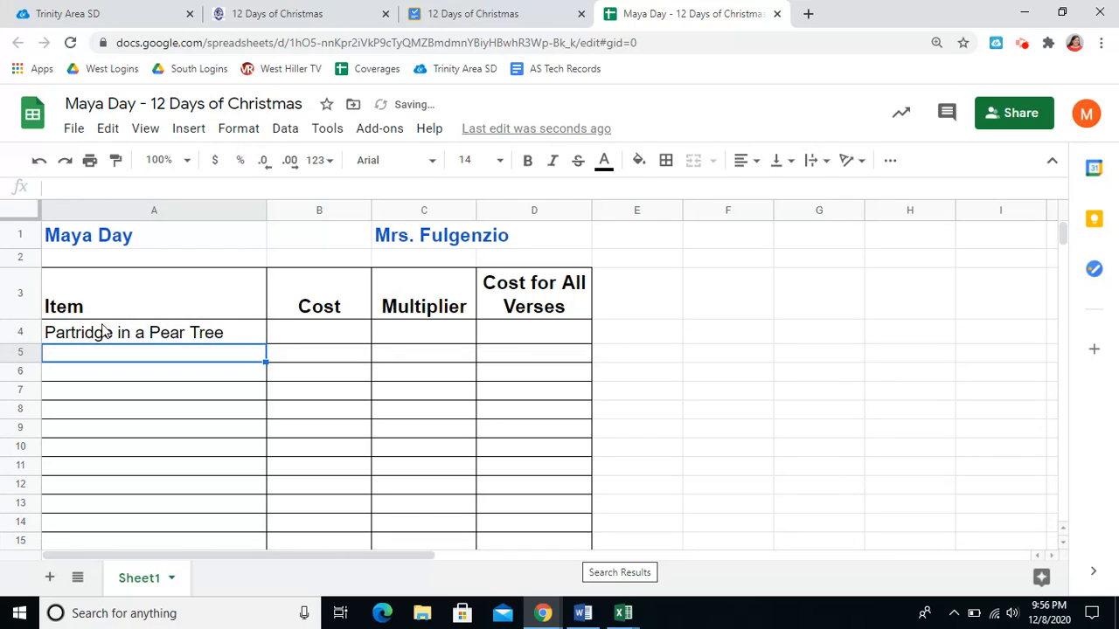
pyautogui.write('Two Tur')
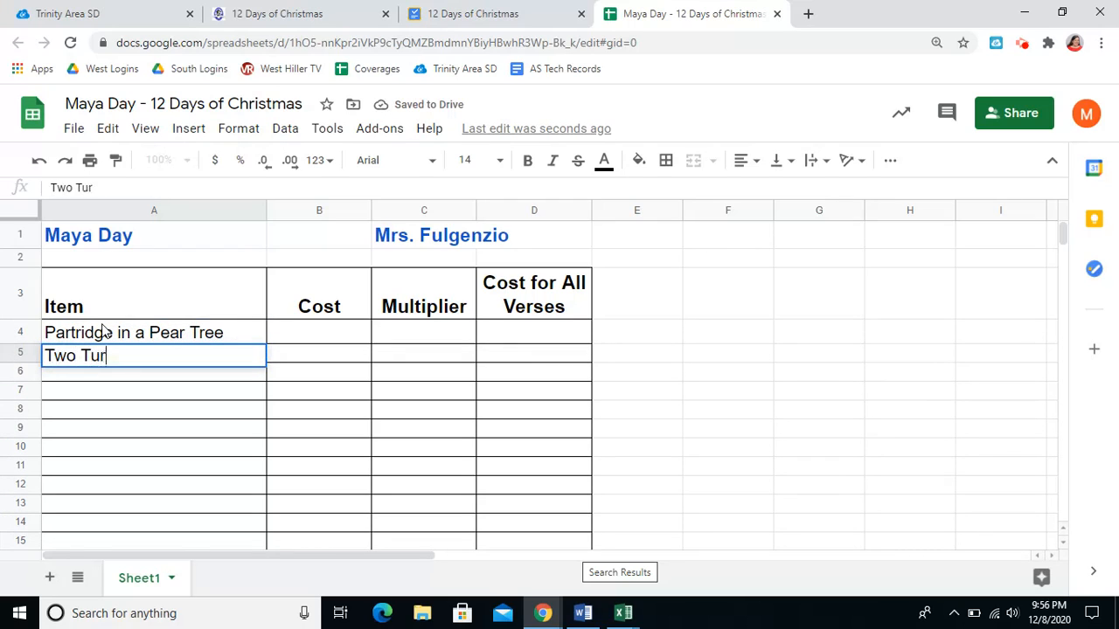
pyautogui.write('tle Doves')
pyautogui.press('Return')
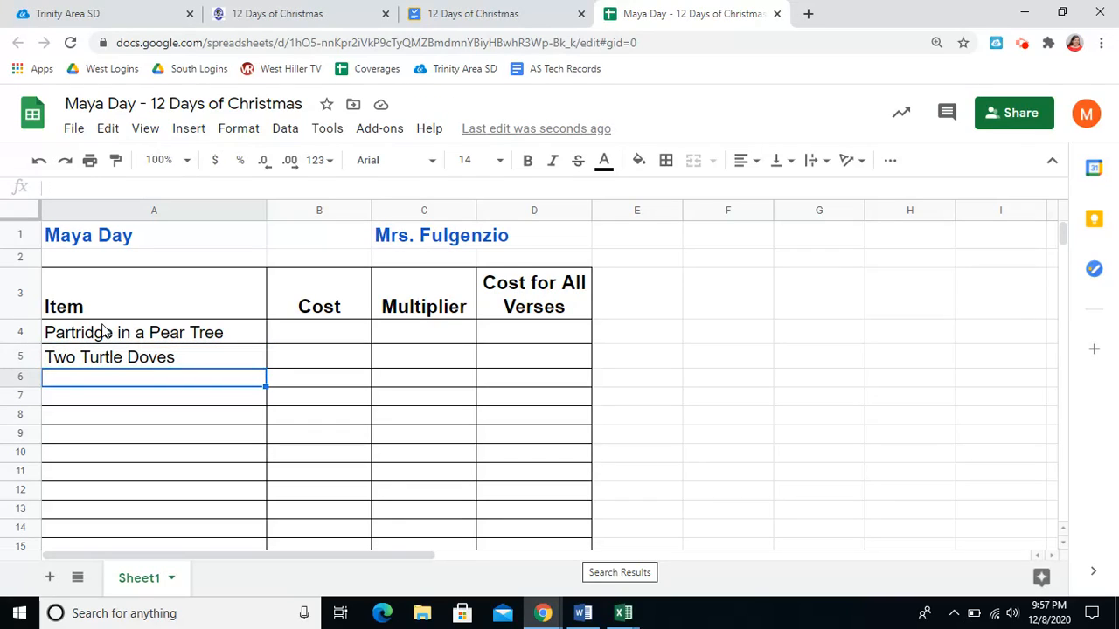
# - Enter "Three French Hens" in A6 and "Four Calling Birds" in A7
pyautogui.write('T')
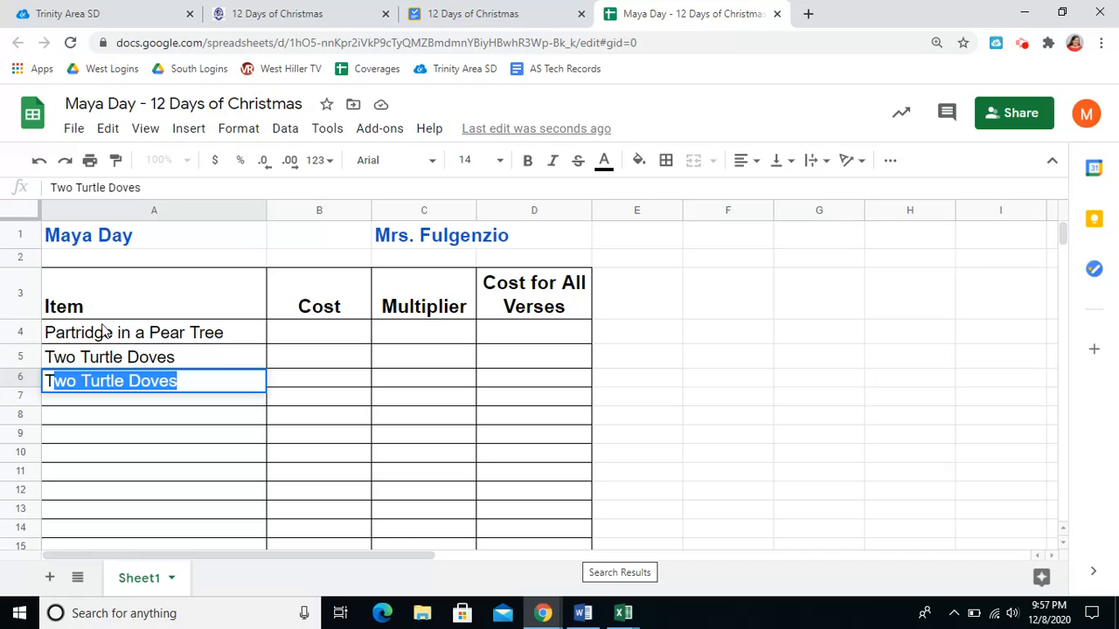
pyautogui.write('hre')
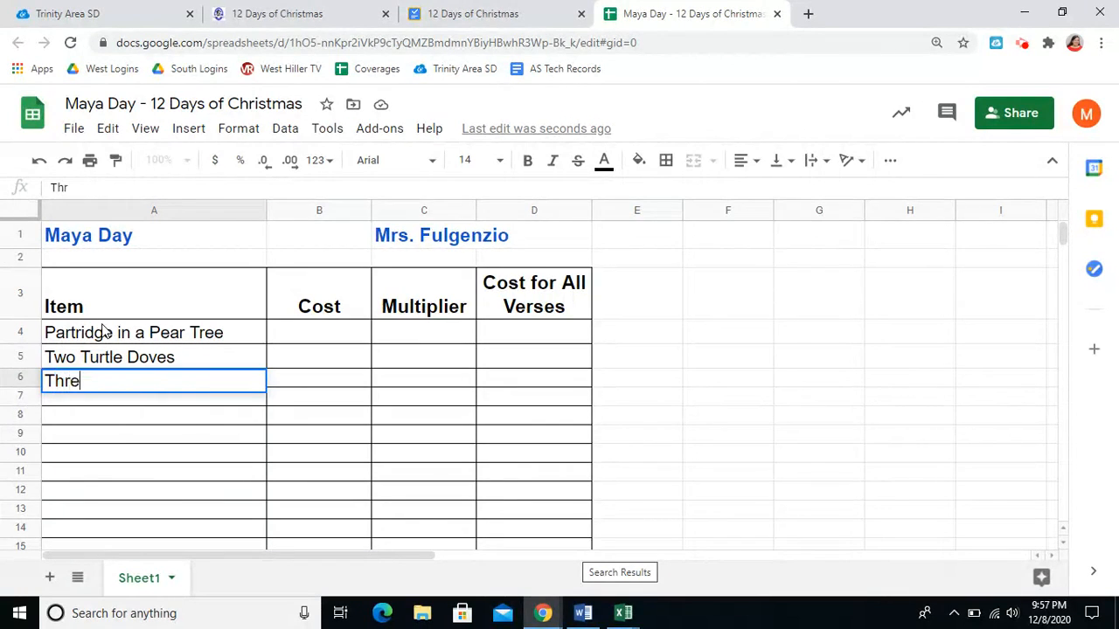
pyautogui.write('e French Hens')
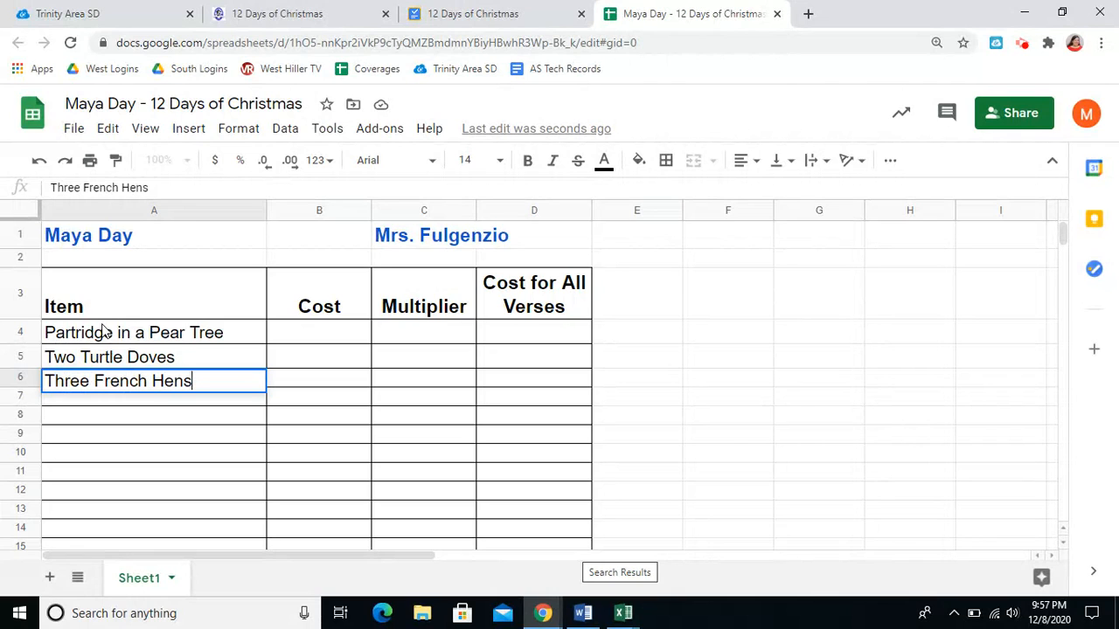
pyautogui.press('Return')
pyautogui.write('Four Call')
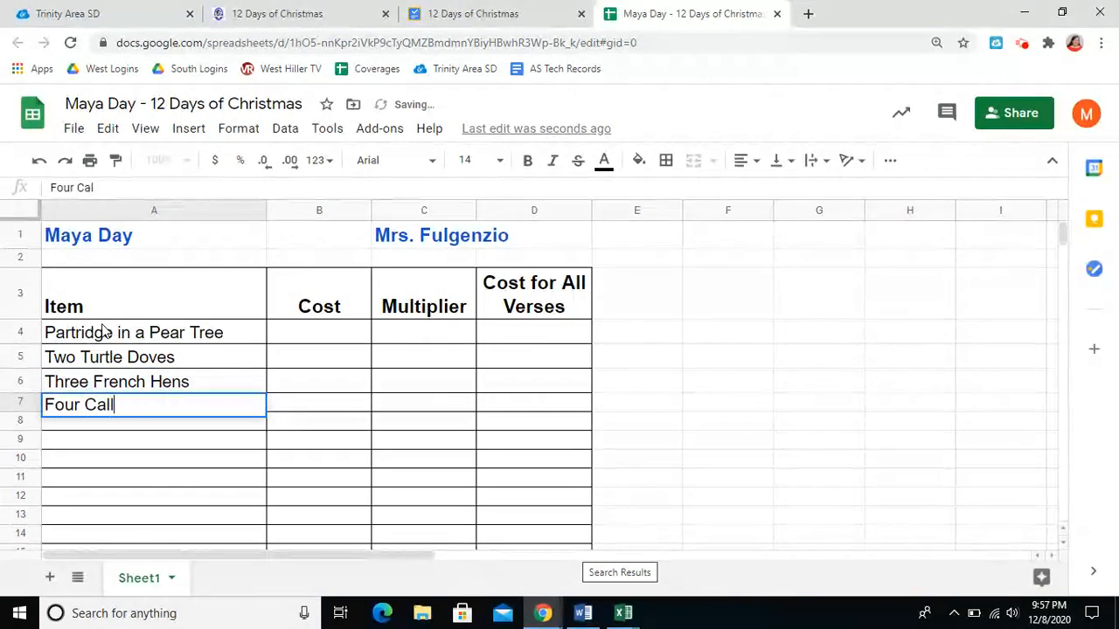
pyautogui.write('ing Birds')
pyautogui.press('Return')
# - Enter "Five Golden Rings" in A8 and "Six Geese-a-Laying" in A9, with hyphens around the "a"
pyautogui.write('Fiv')
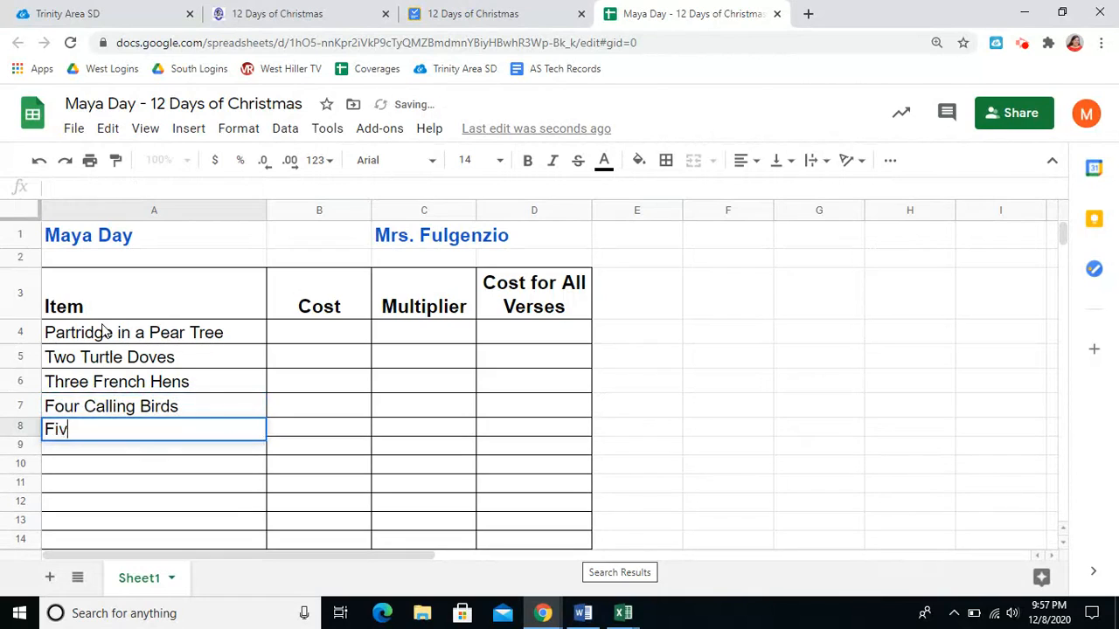
pyautogui.write('e Golden Rings')
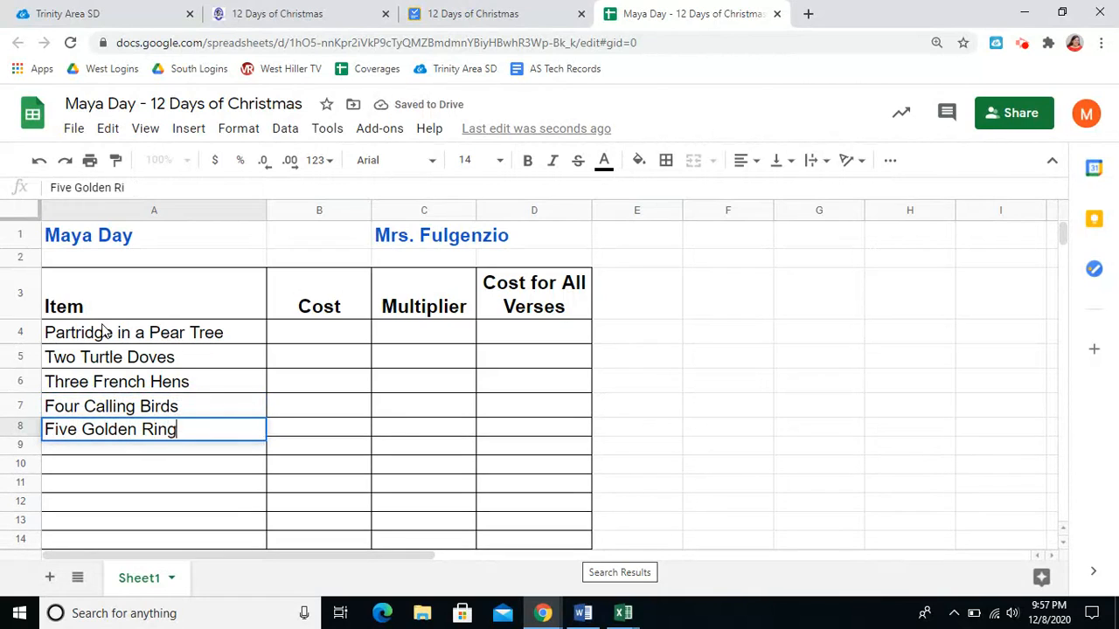
pyautogui.press('Return')
pyautogui.write('Six')
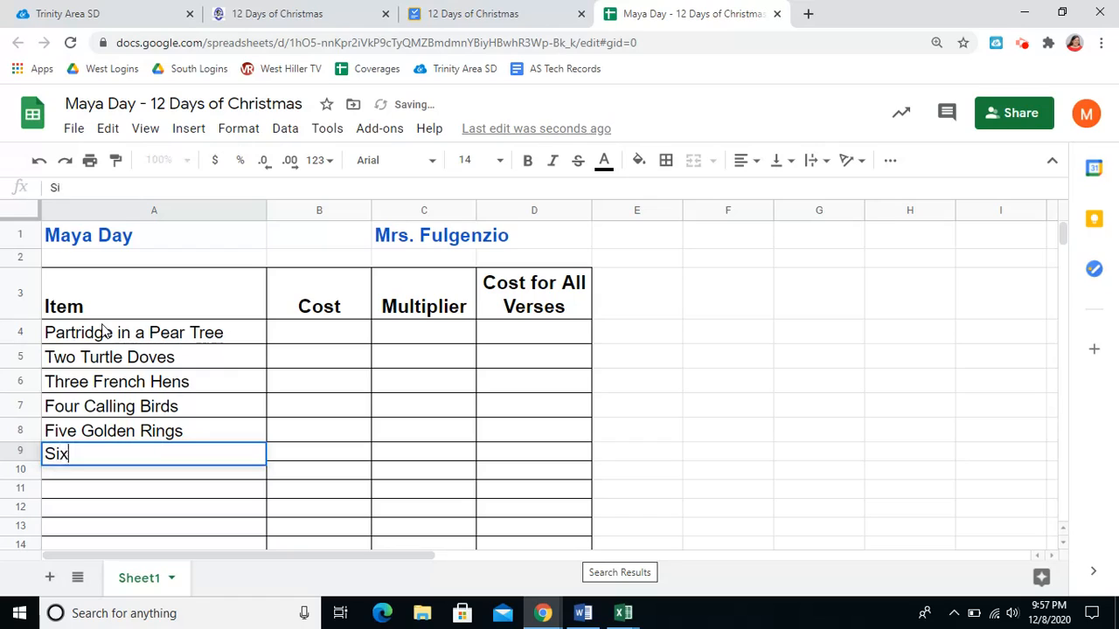
pyautogui.write(' Geese')
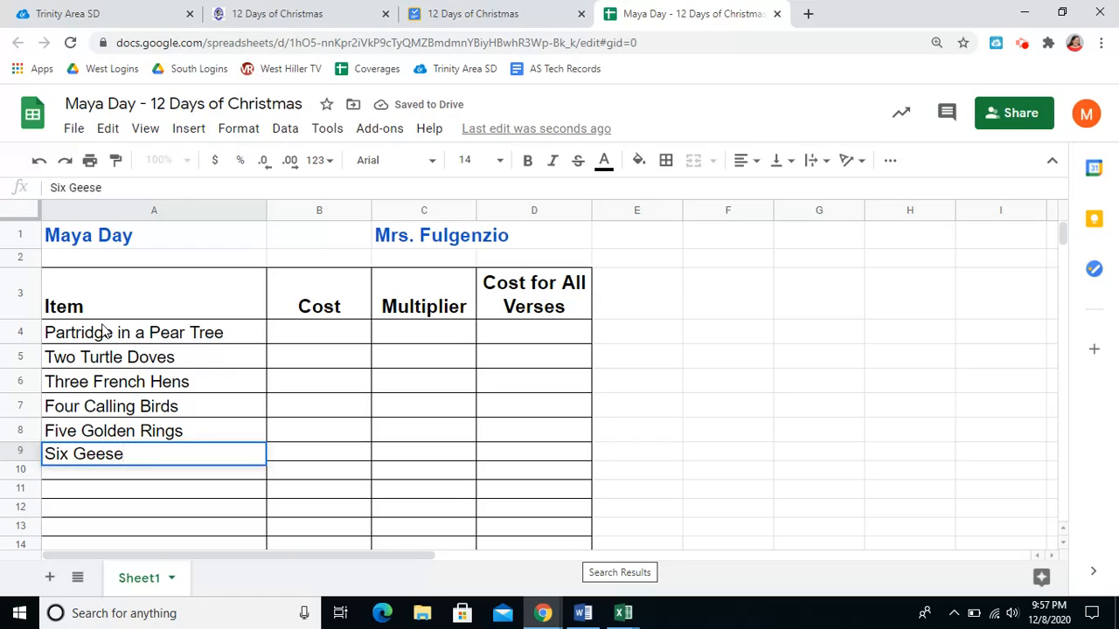
pyautogui.write('-a-Laying')
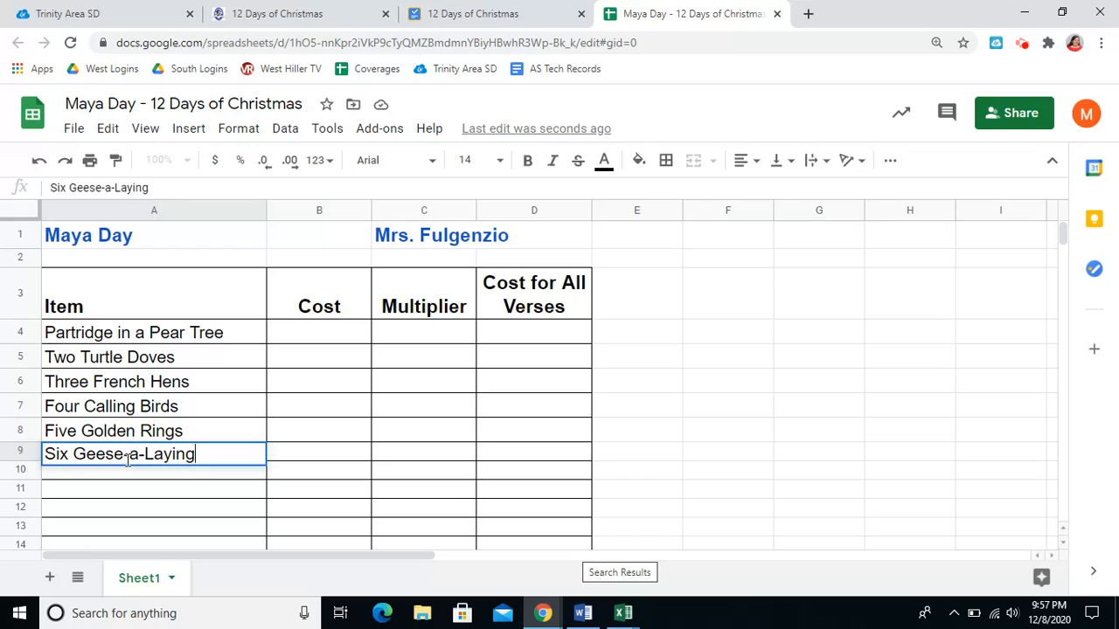
# - Enter "Seven Swans-a-Swimming" in A10 and "Eight Maids-a-Milking" in A11
pyautogui.click(193, 476)
pyautogui.write('Seven ')
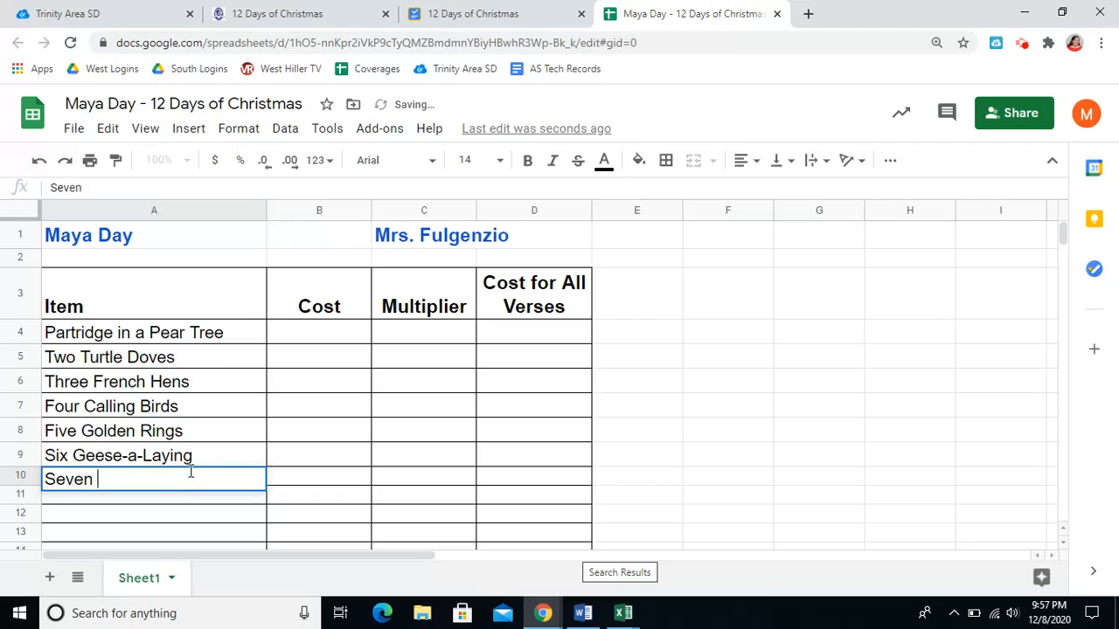
pyautogui.write('Swans-a-S')
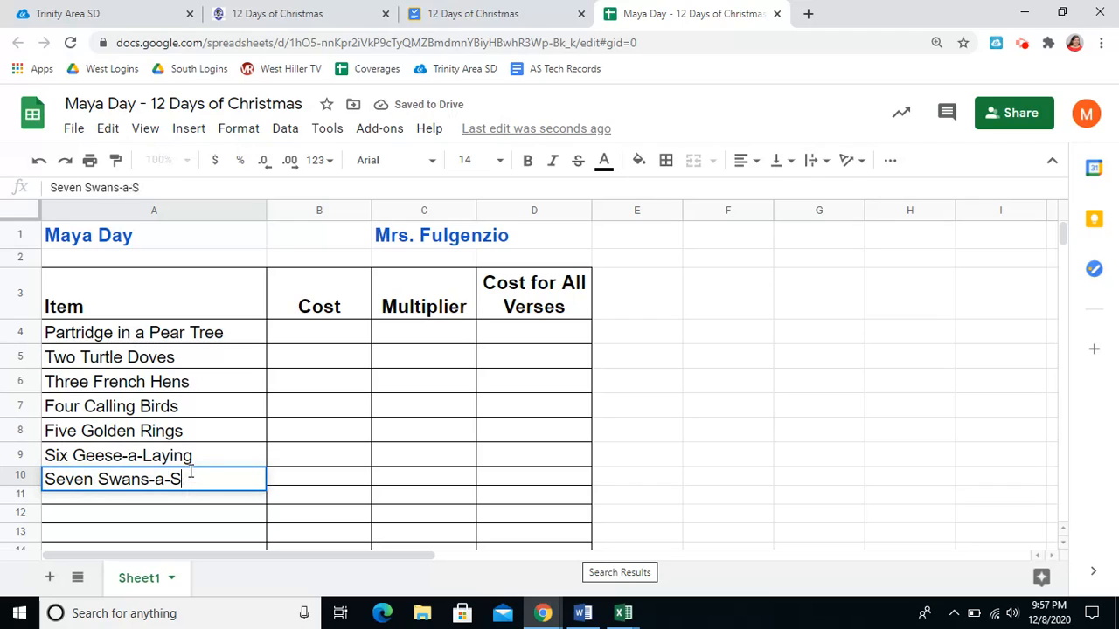
pyautogui.write('wimming')
pyautogui.press('Return')
pyautogui.write('Ei')
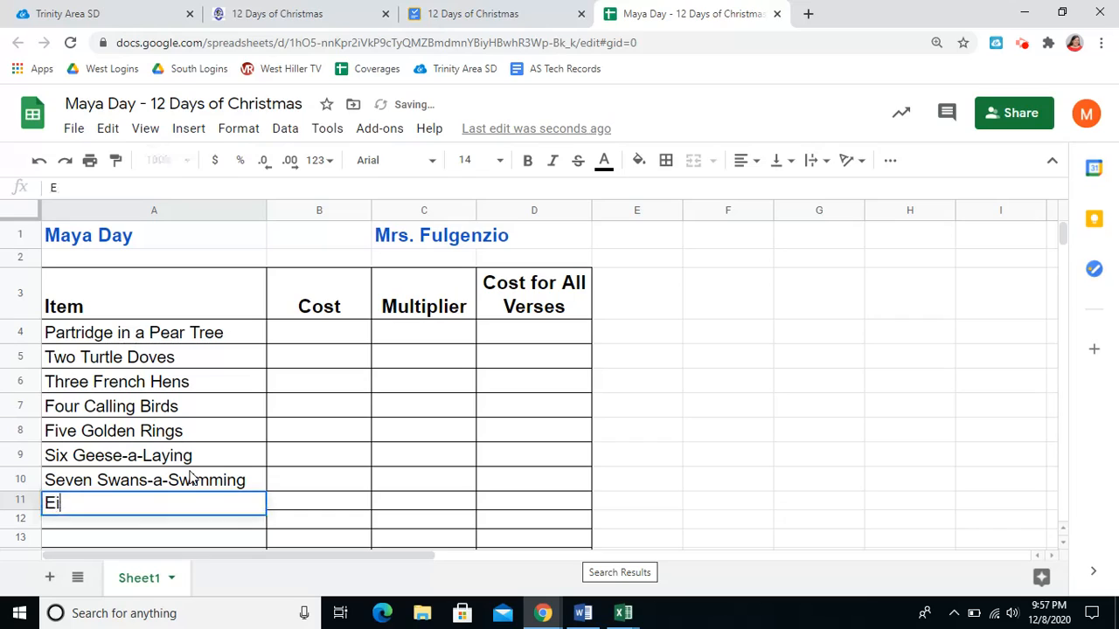
pyautogui.write('ght Ma')
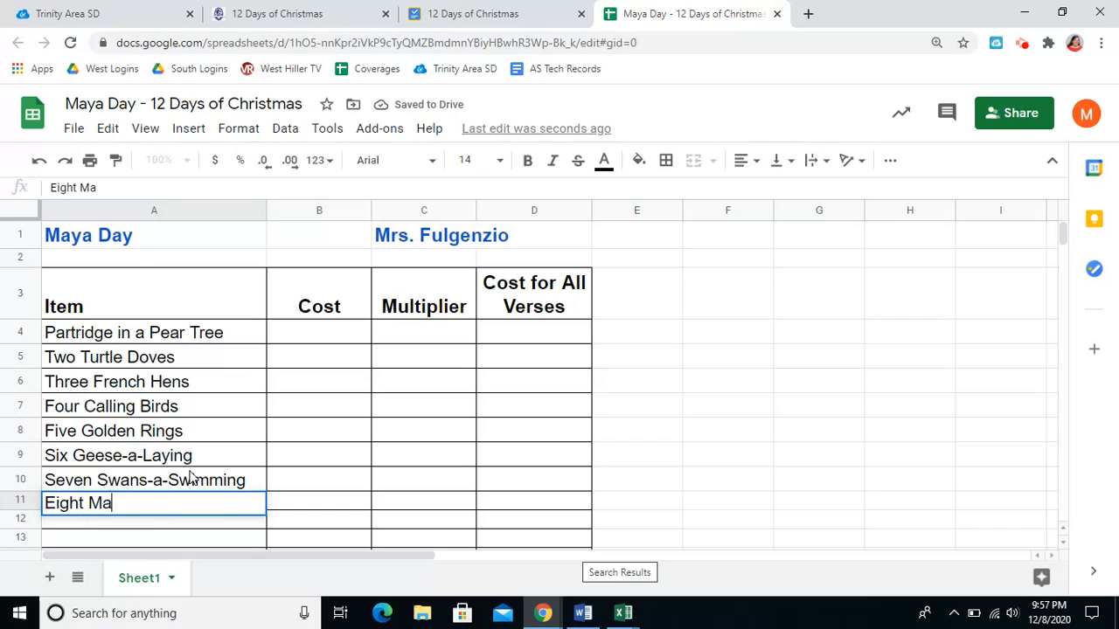
pyautogui.write('ids')
pyautogui.write('-a-Milkin')
pyautogui.write('g')
pyautogui.press('Return')
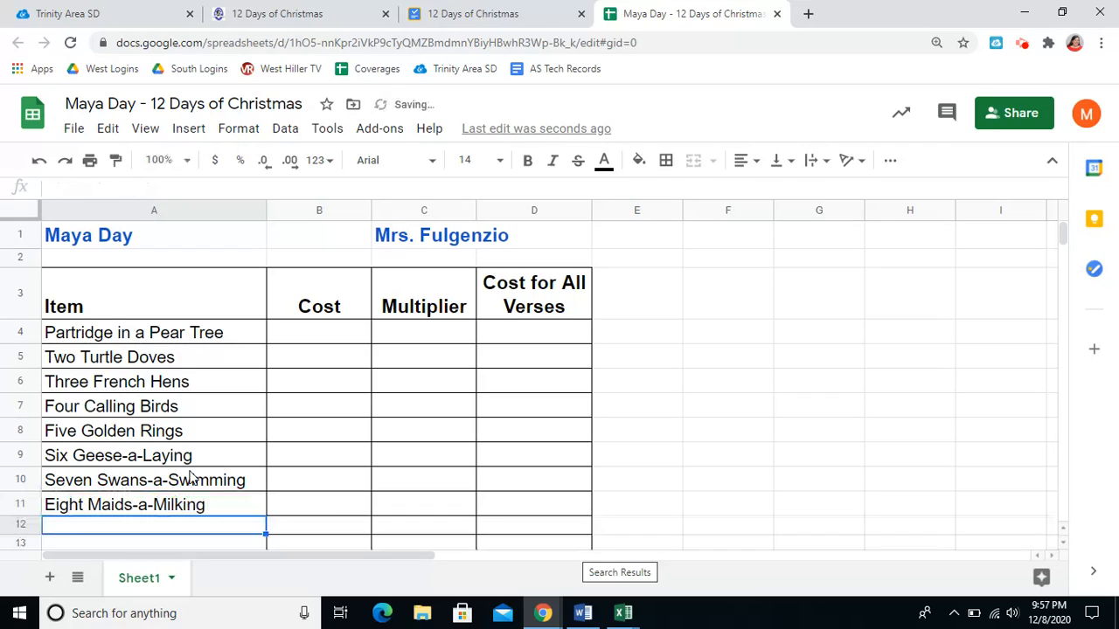
# - Enter "Nine Laddies Dancing" in A12 and "Ten Lords-a-Leaping" in A13 of the Item column
pyautogui.write('Nine L')
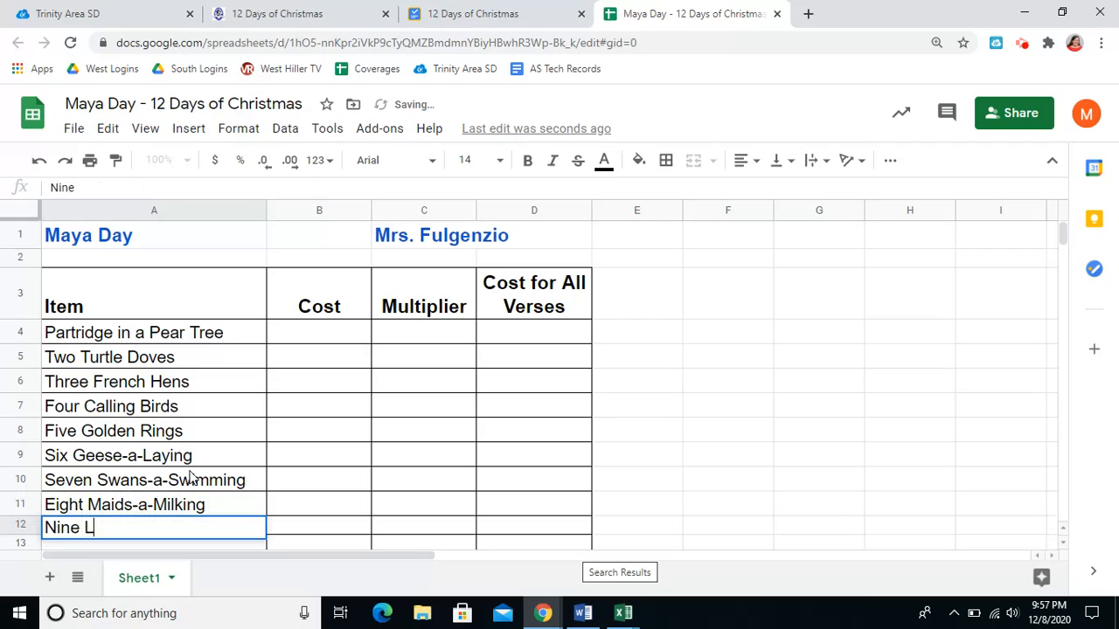
pyautogui.write('addies Dancing')
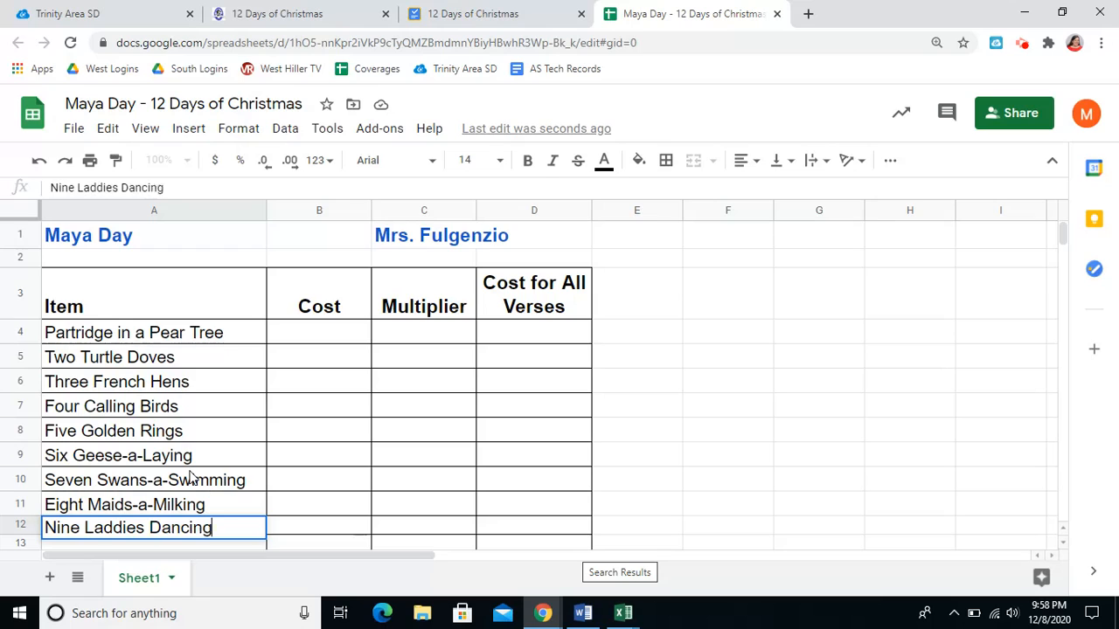
pyautogui.press('Return')
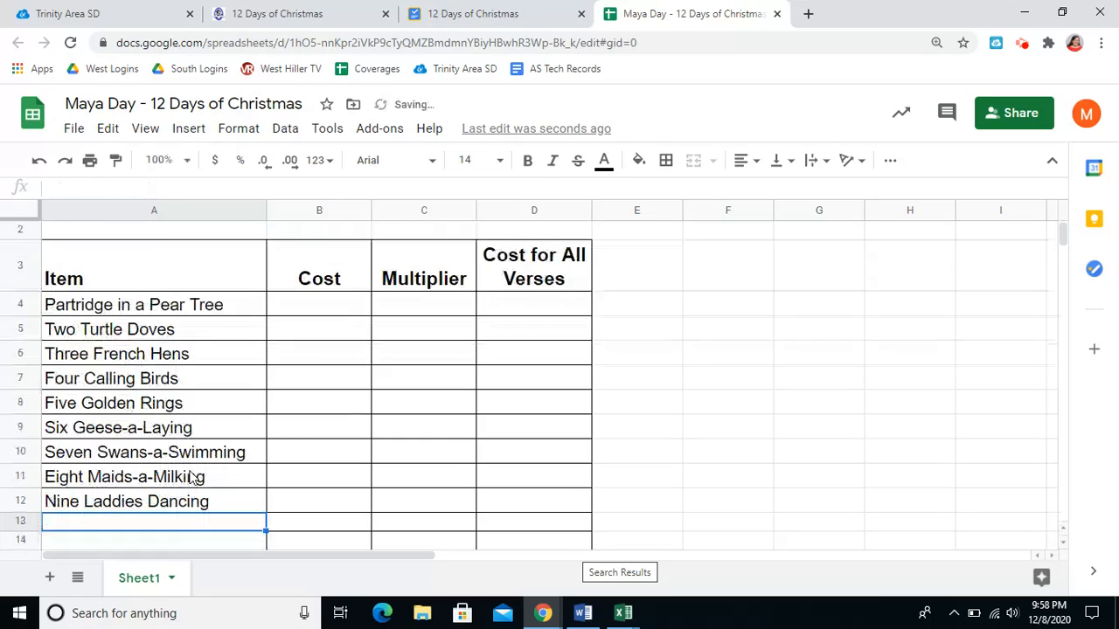
pyautogui.write('Ten Lords-a-Leaping')
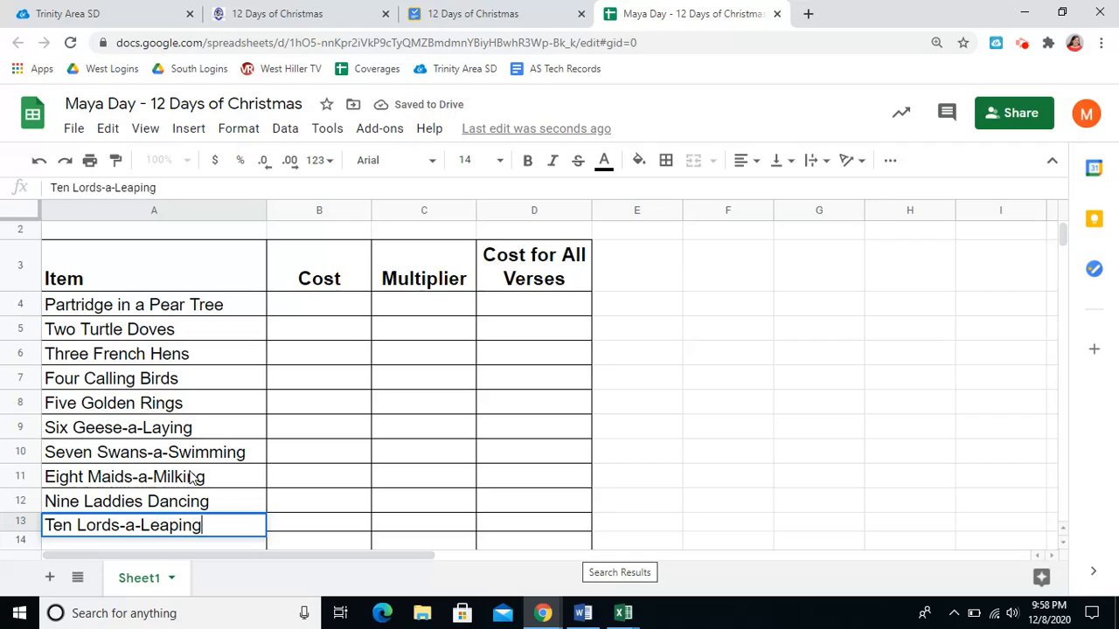
pyautogui.press('Return')
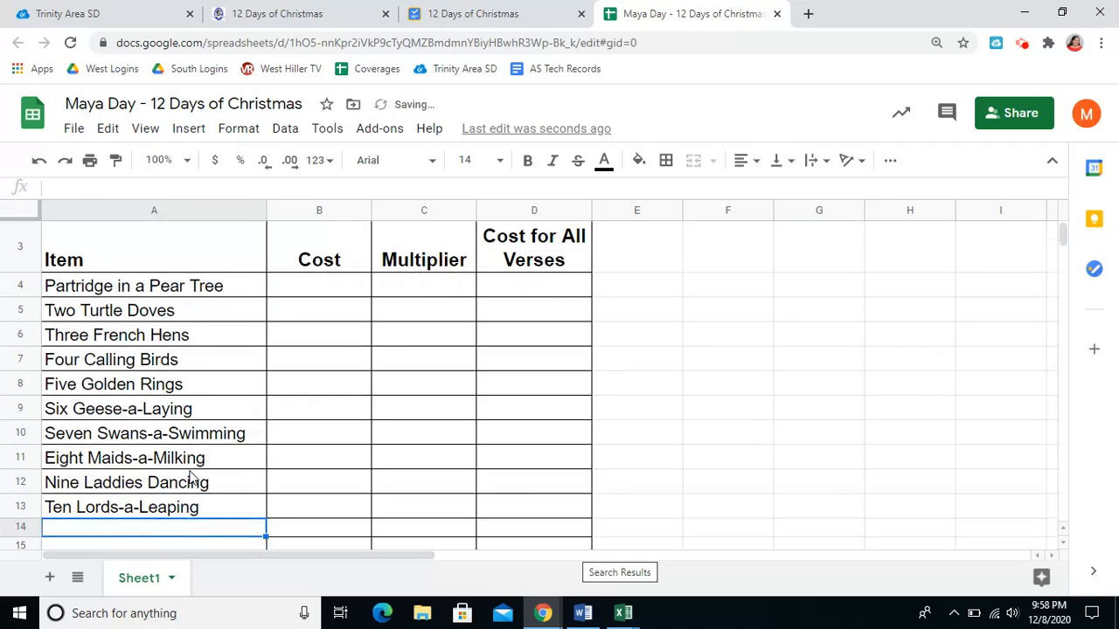
# - Enter "Eleven Pipers Piping" in A14 and "Twelve Drummers Drumming" in A15
pyautogui.write('Eleven Pipers Piping')
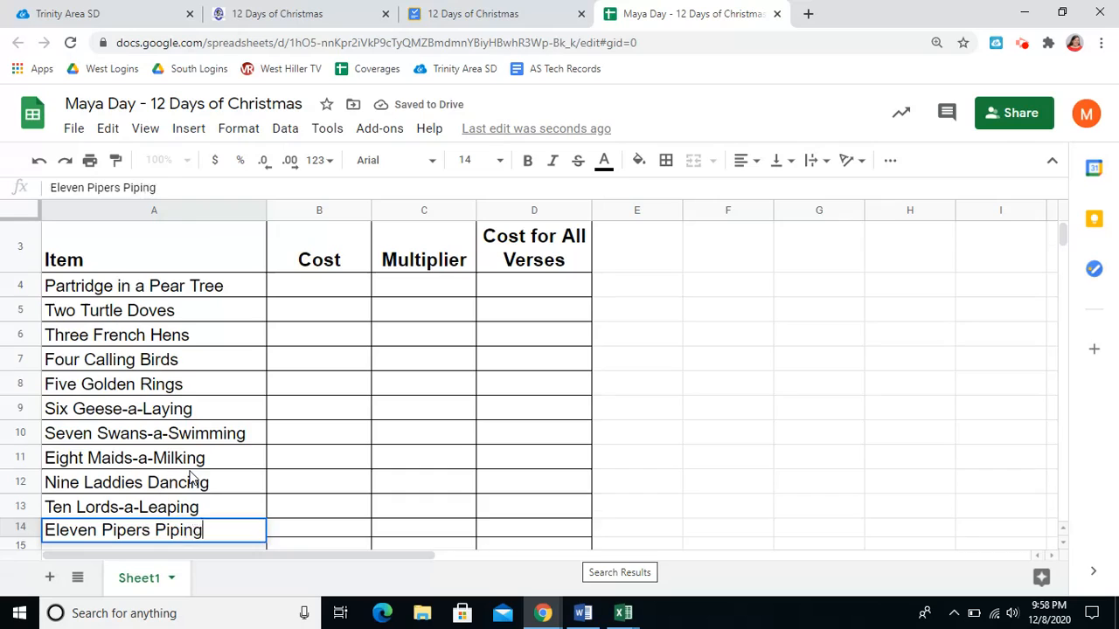
pyautogui.press('Return')
pyautogui.write('T')
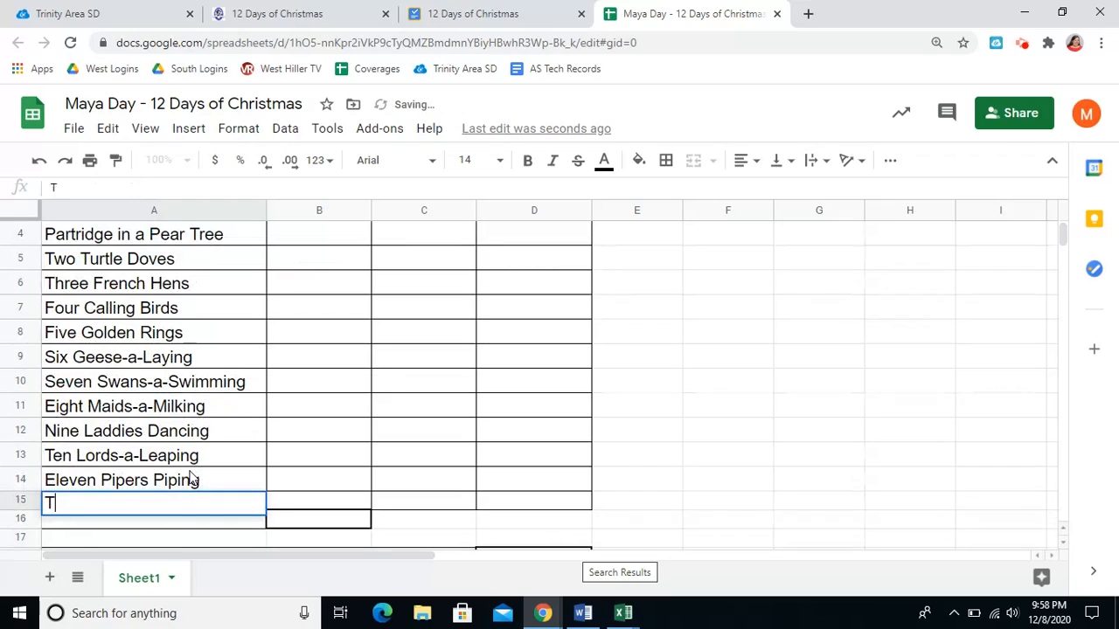
pyautogui.write('welve Drummer')
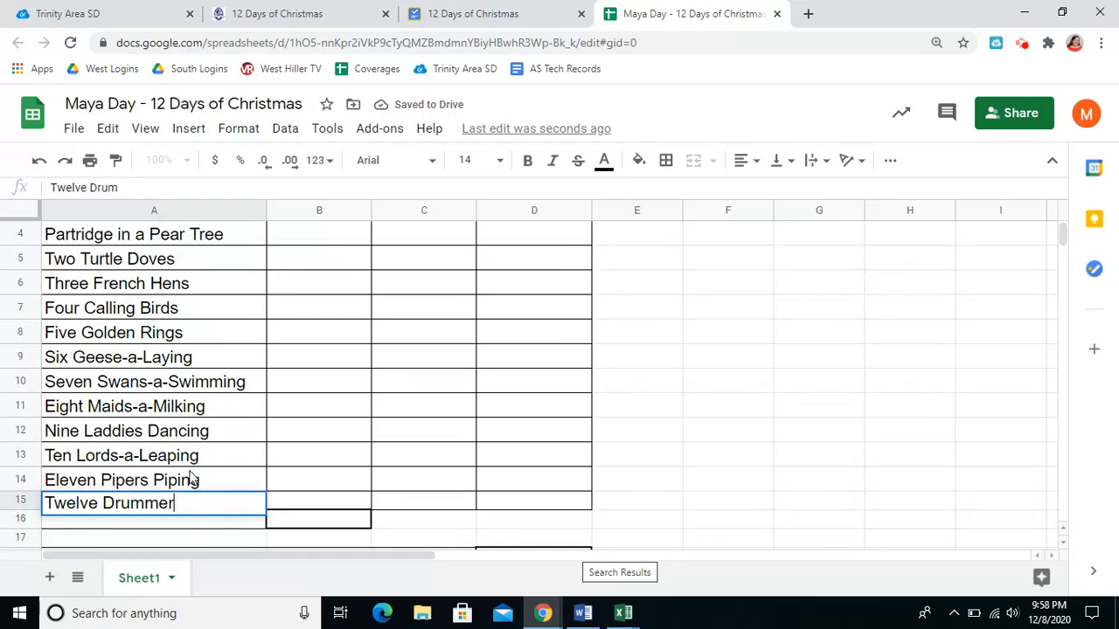
pyautogui.write('s Drumming')
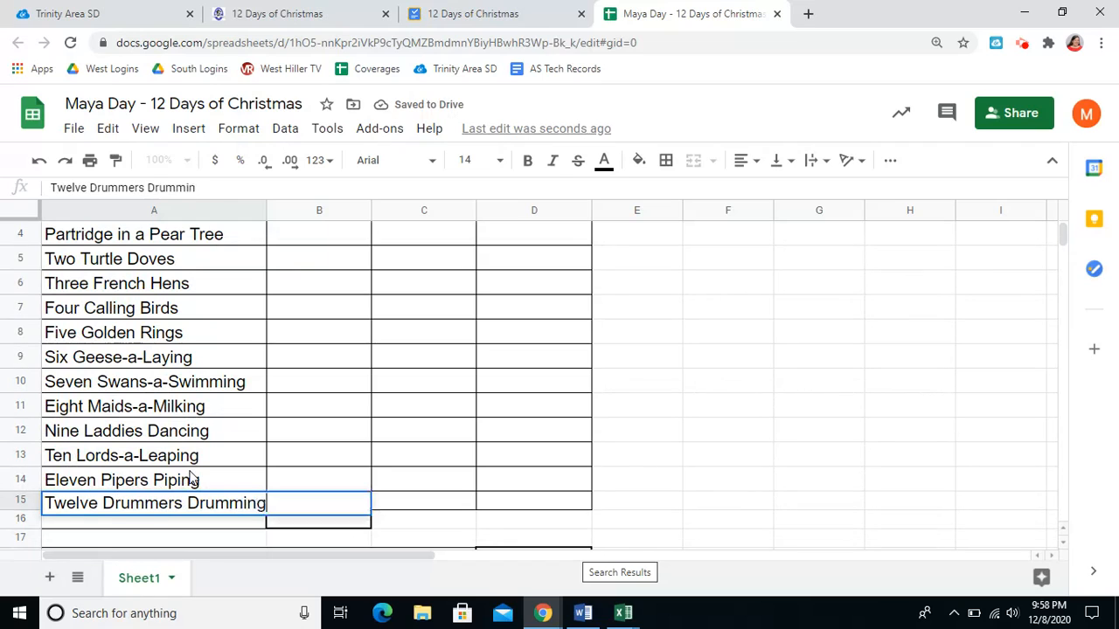
pyautogui.press('Return')
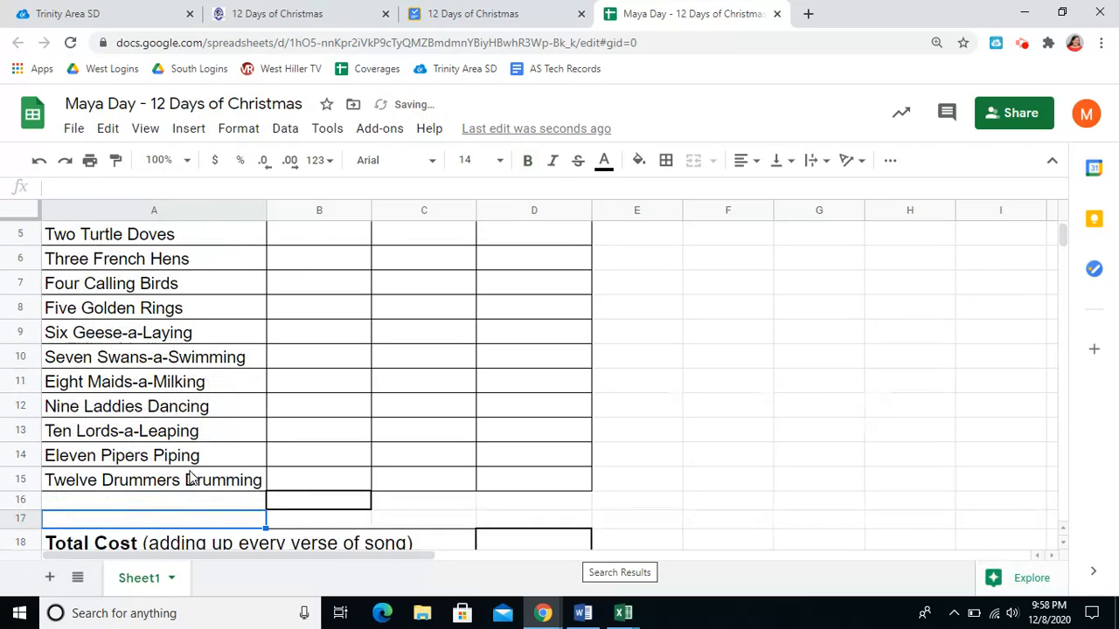
# - Enter the bold label "Total for the Twelfth Day" in A16
pyautogui.hotkey('ctrl', 'b')
pyautogui.write('Total ')
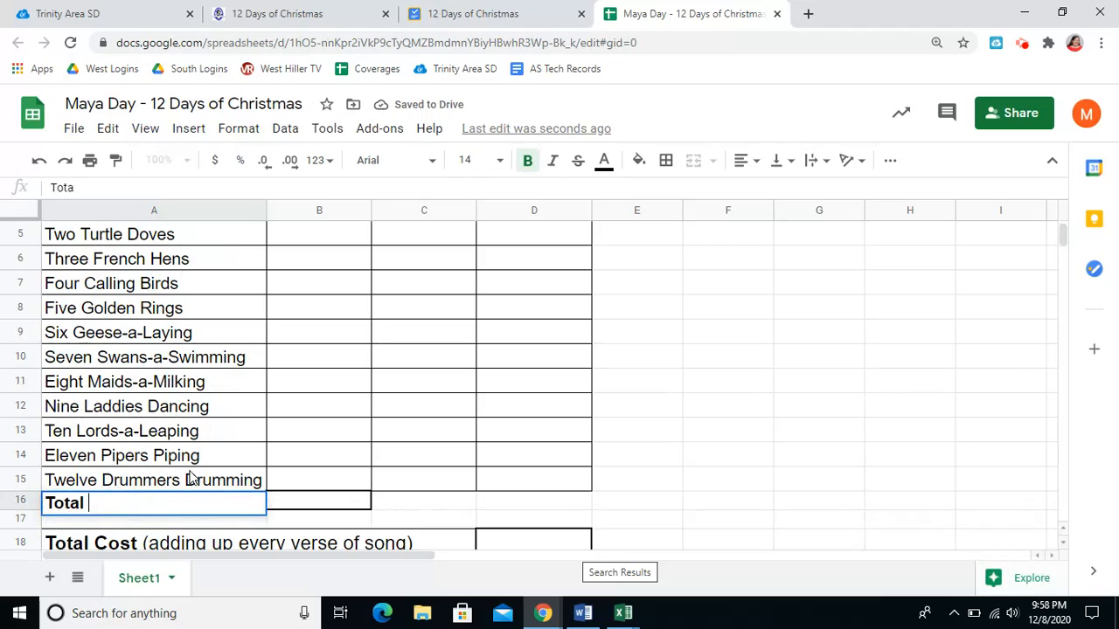
pyautogui.write('for the Two')
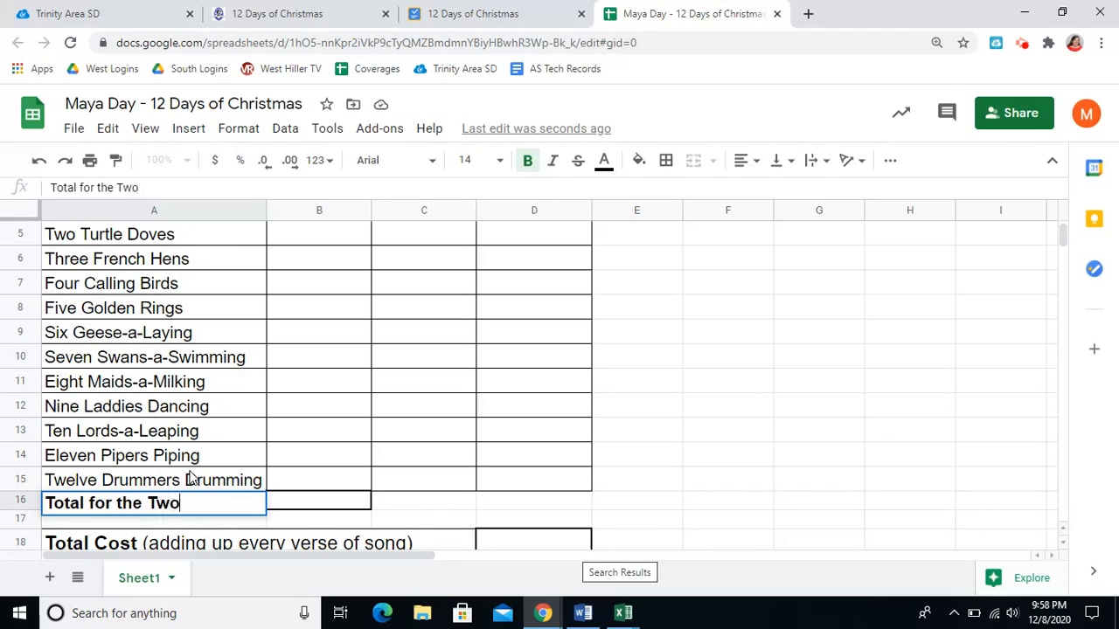
pyautogui.write('lfth Day')
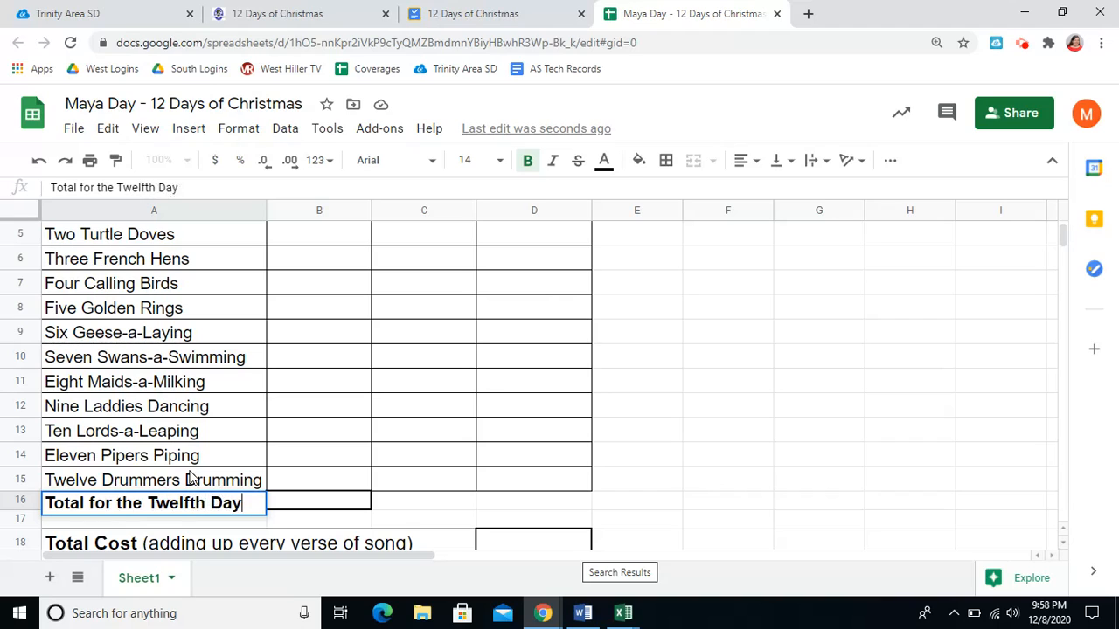
pyautogui.press('Return')
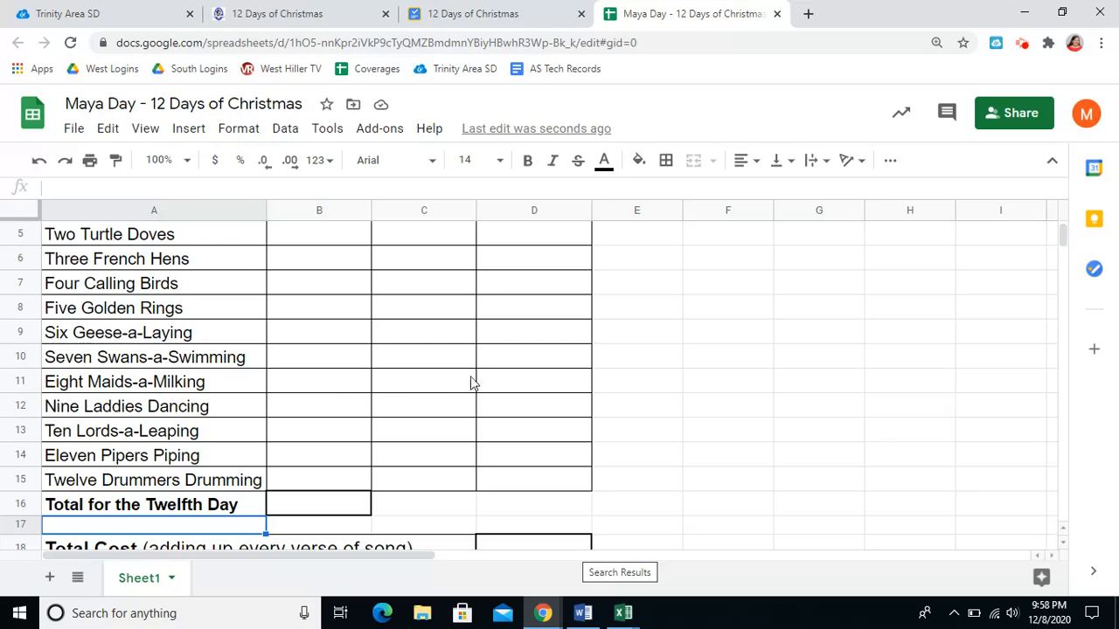
# - Enter 12, 11 and 10 in cells C4 to C6 of the Multiplier column
pyautogui.click(441, 317)
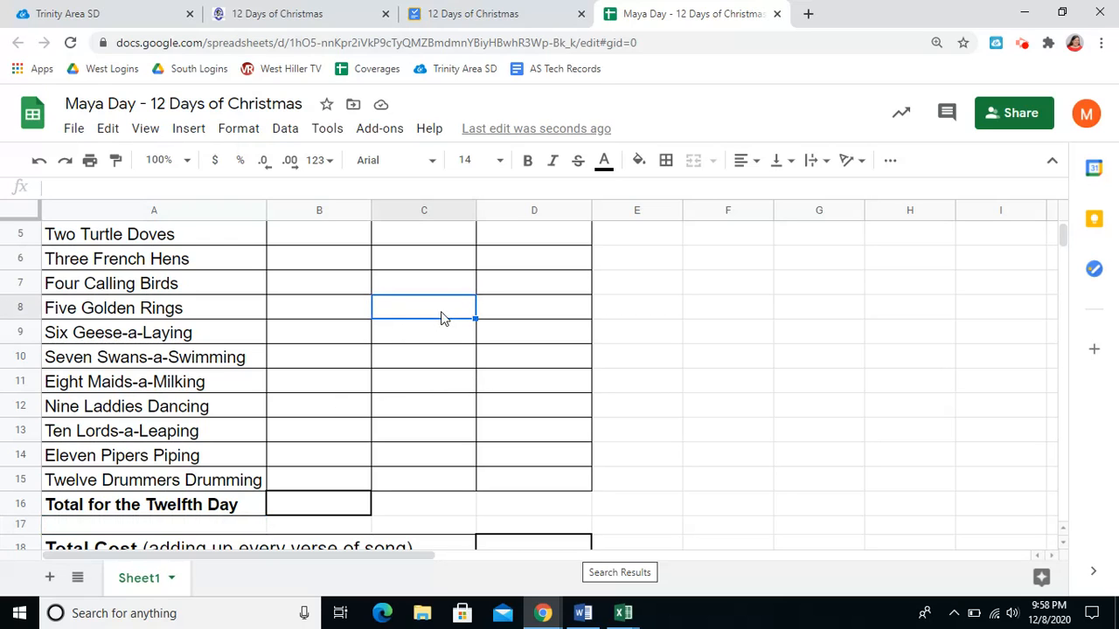
pyautogui.press('Up')
pyautogui.press('Up')
pyautogui.press('Up')
pyautogui.press('Up')
pyautogui.press('Up')
pyautogui.press('Up')
pyautogui.press('Up')
pyautogui.press('Down')
pyautogui.press('Down')
pyautogui.press('Down')
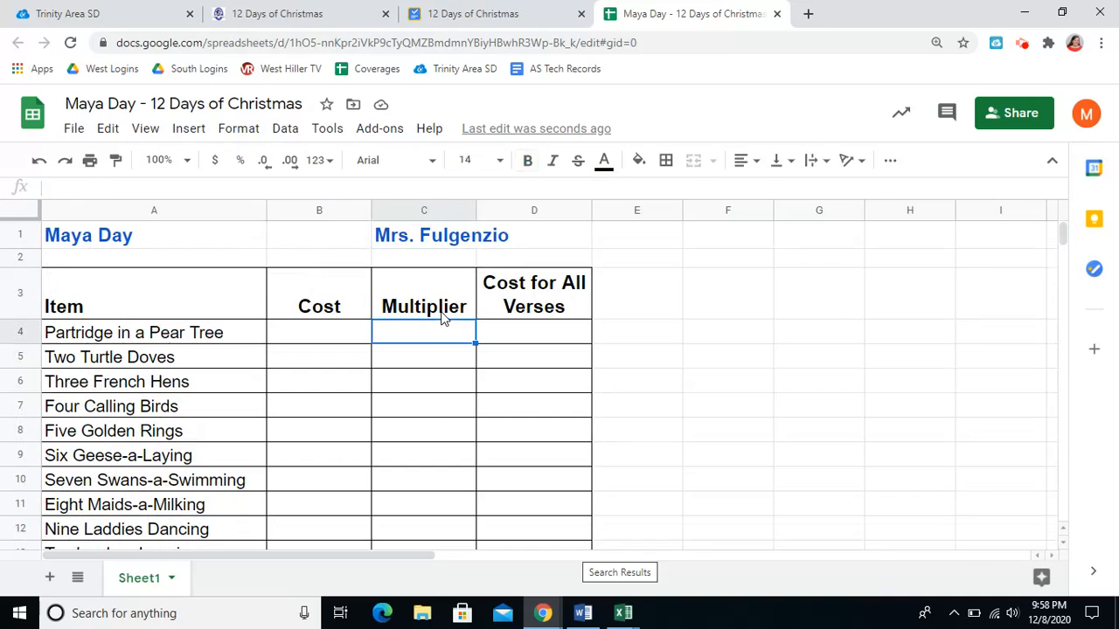
pyautogui.write('12')
pyautogui.press('Return')
pyautogui.write('11')
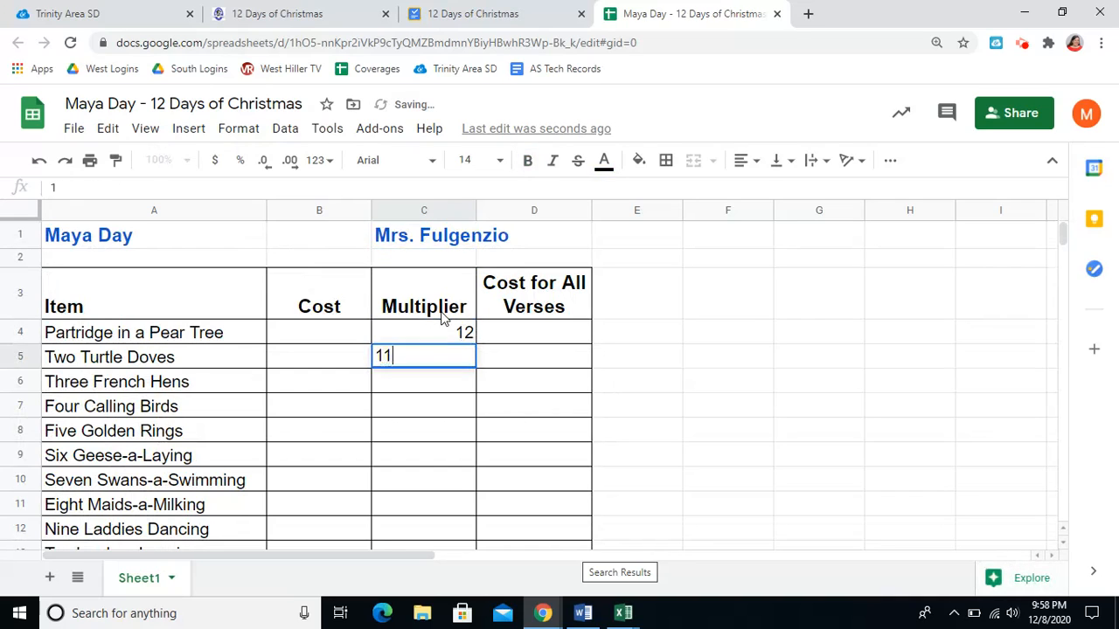
pyautogui.press('Return')
pyautogui.write('10')
pyautogui.press('Return')
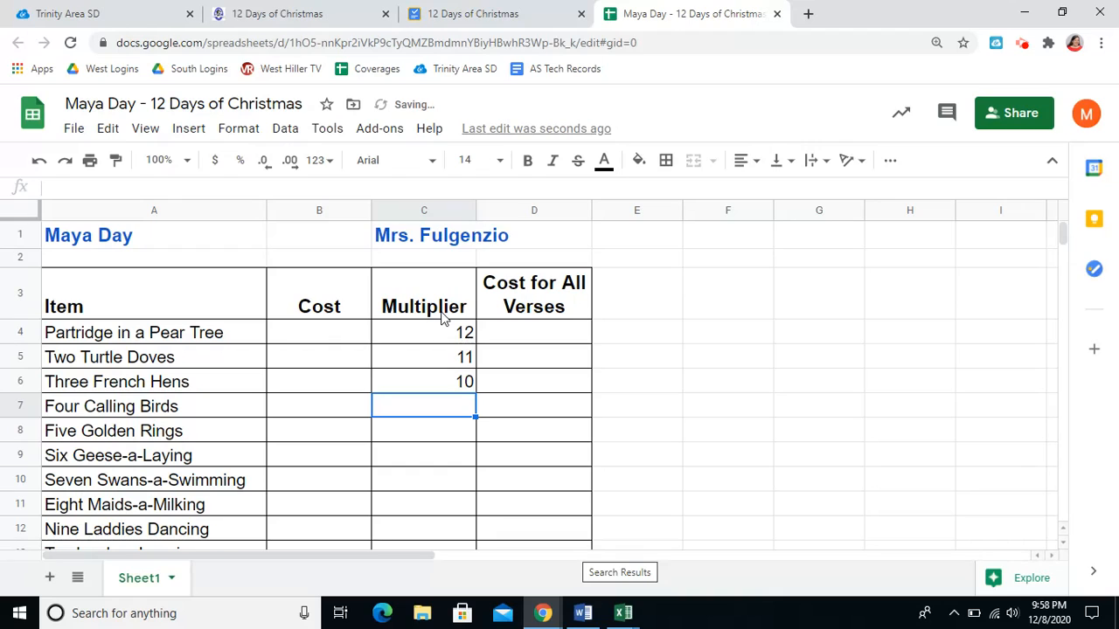
# - Continue the Multiplier column with 9, 8, 7, 6 and 5 in cells C7 to C11
pyautogui.write('9')
pyautogui.press('Return')
pyautogui.write('8')
pyautogui.press('Return')
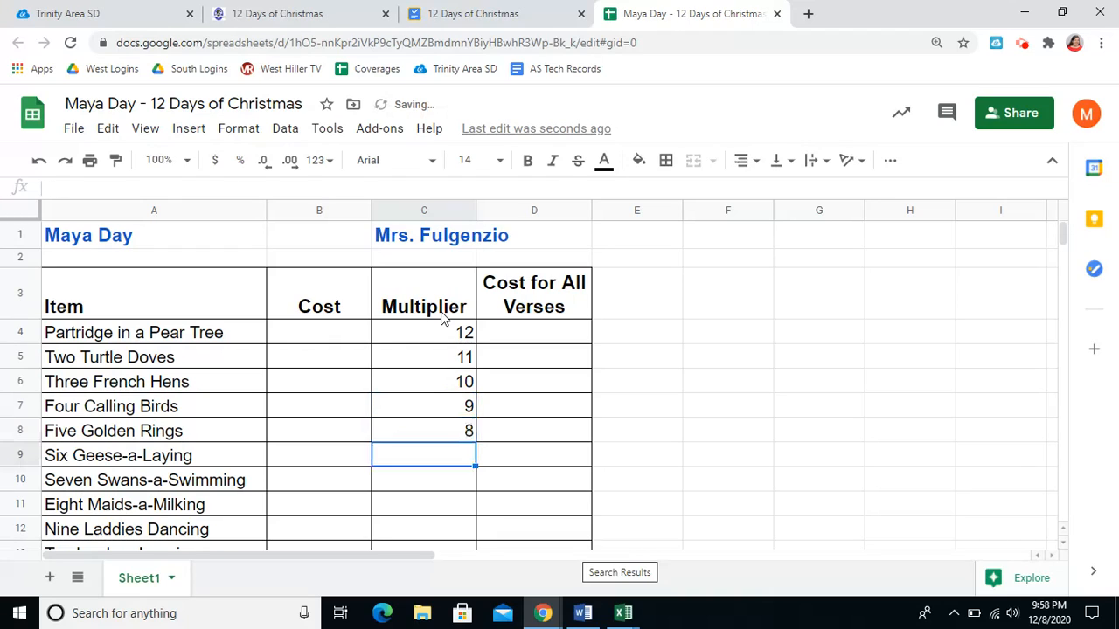
pyautogui.write('7')
pyautogui.press('Return')
pyautogui.write('6')
pyautogui.press('Return')
pyautogui.write('5')
pyautogui.press('Return')
# - Finish the Multiplier column with 4, 3, 2 and 1 in cells C12 to C15
pyautogui.write('4')
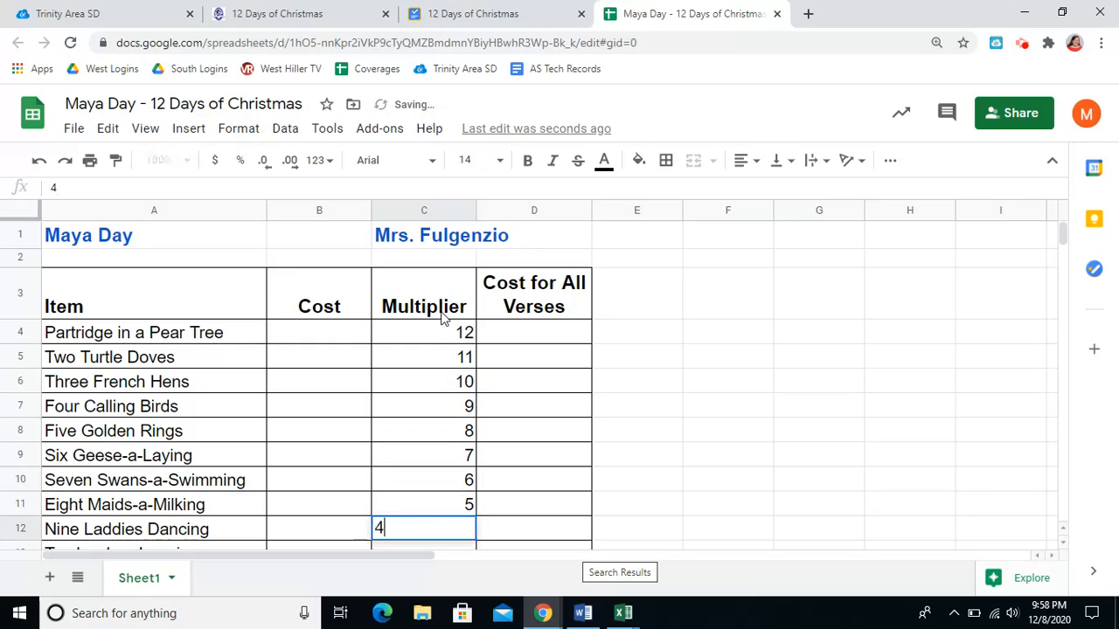
pyautogui.press('Return')
pyautogui.write('3')
pyautogui.press('Return')
pyautogui.write('2')
pyautogui.press('Return')
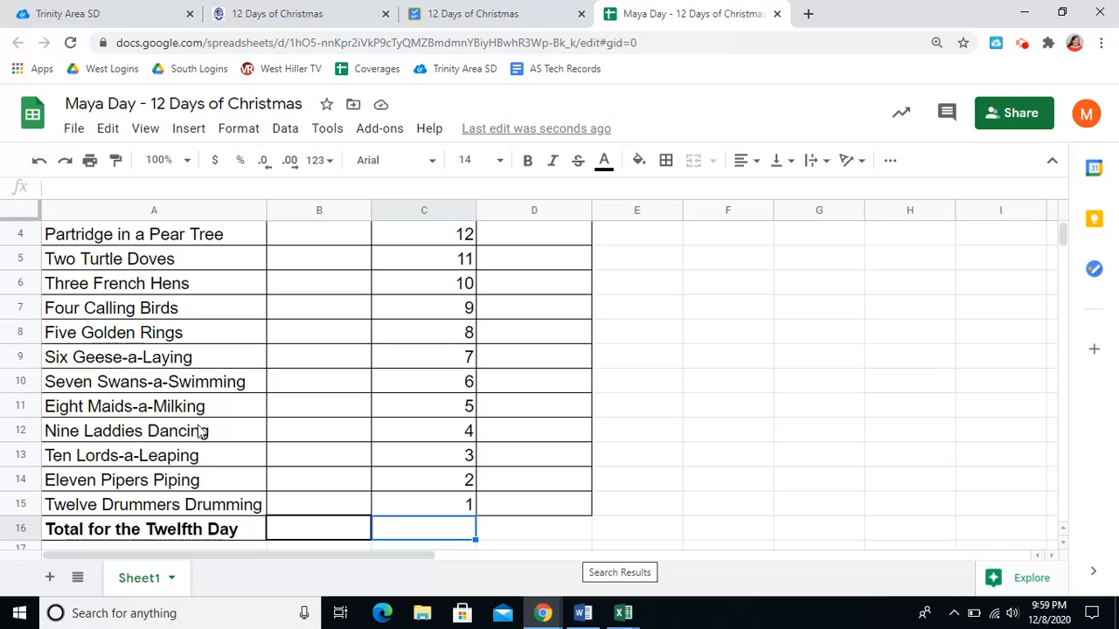
# - Correct the spelling of "Laddies" in A12 so the item reads "Nine Ladies Dancing"
pyautogui.click(116, 437)
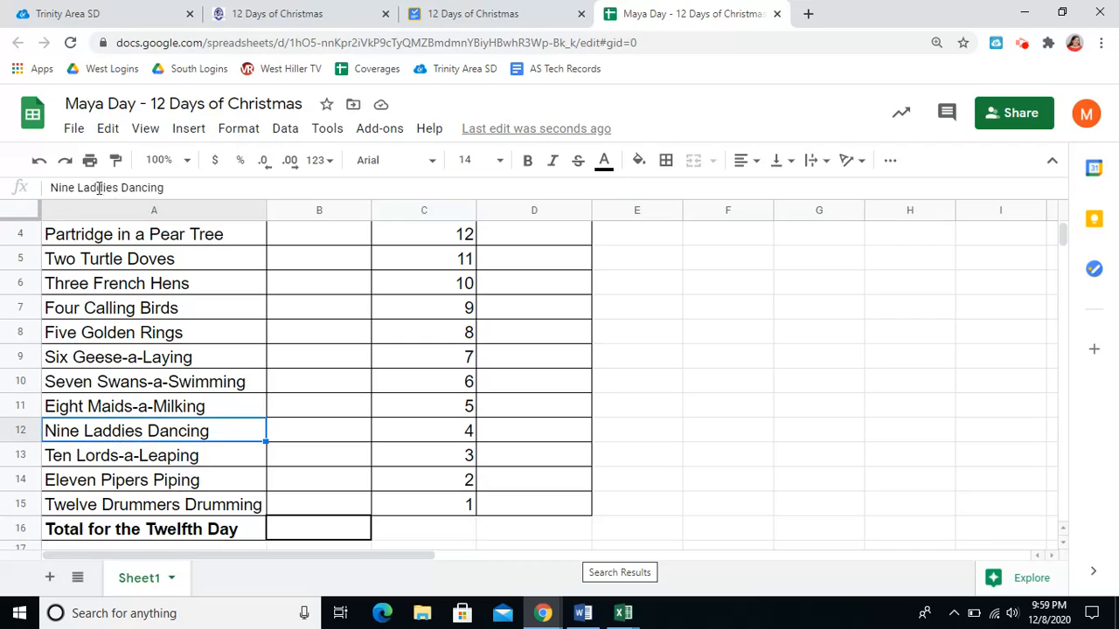
pyautogui.doubleClick(120, 437)
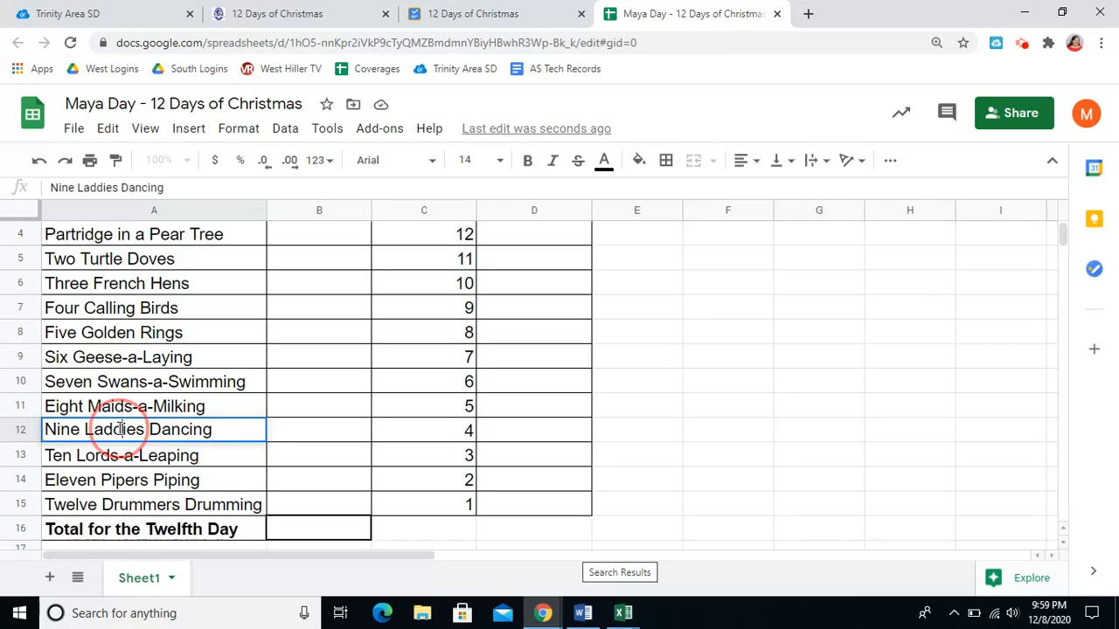
pyautogui.press('BackSpace')
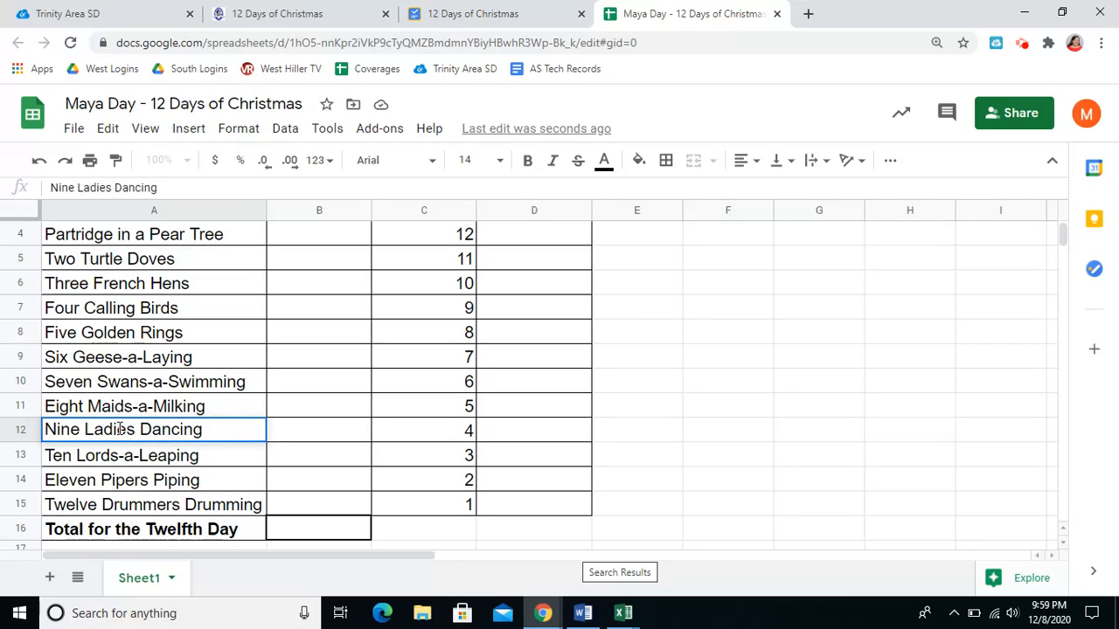
pyautogui.click(164, 456)
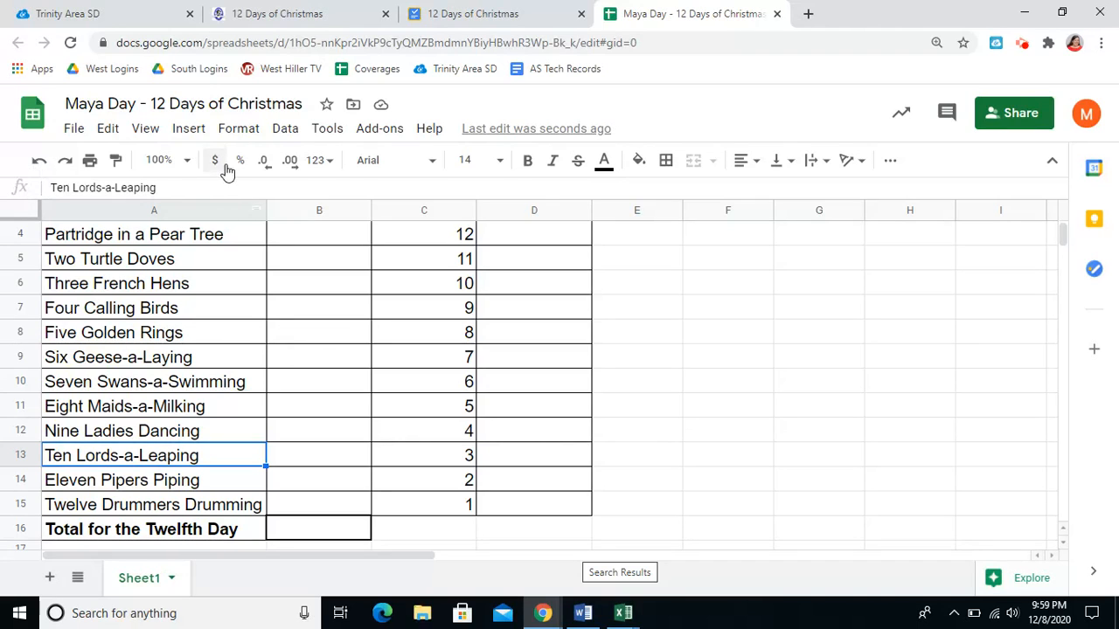
# - Zoom the sheet out to 75% and go back up to cell A1 to review the entries
pyautogui.click(188, 164)
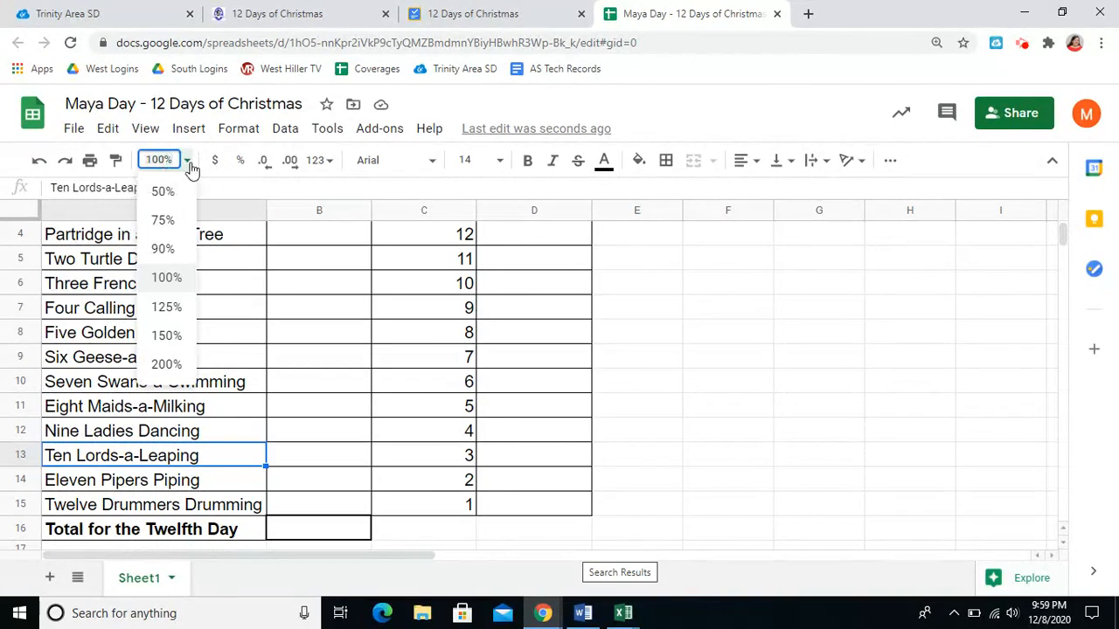
pyautogui.click(170, 224)
pyautogui.press('Up')
pyautogui.press('Up')
pyautogui.press('Up')
pyautogui.press('Up')
pyautogui.press('Up')
pyautogui.press('Up')
pyautogui.press('Up')
pyautogui.press('Up')
pyautogui.press('Up')
pyautogui.press('Up')
pyautogui.press('Up')
pyautogui.press('Up')
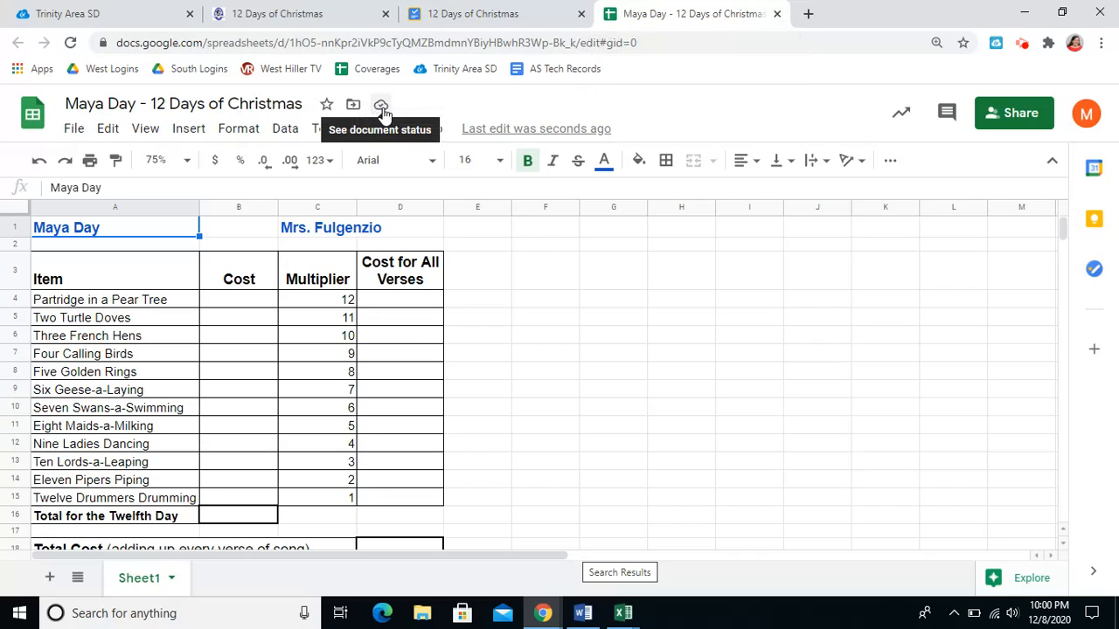
# - Close the spreadsheet and submit the attached file for the 12 Days of Christmas assignment
pyautogui.click(777, 15)
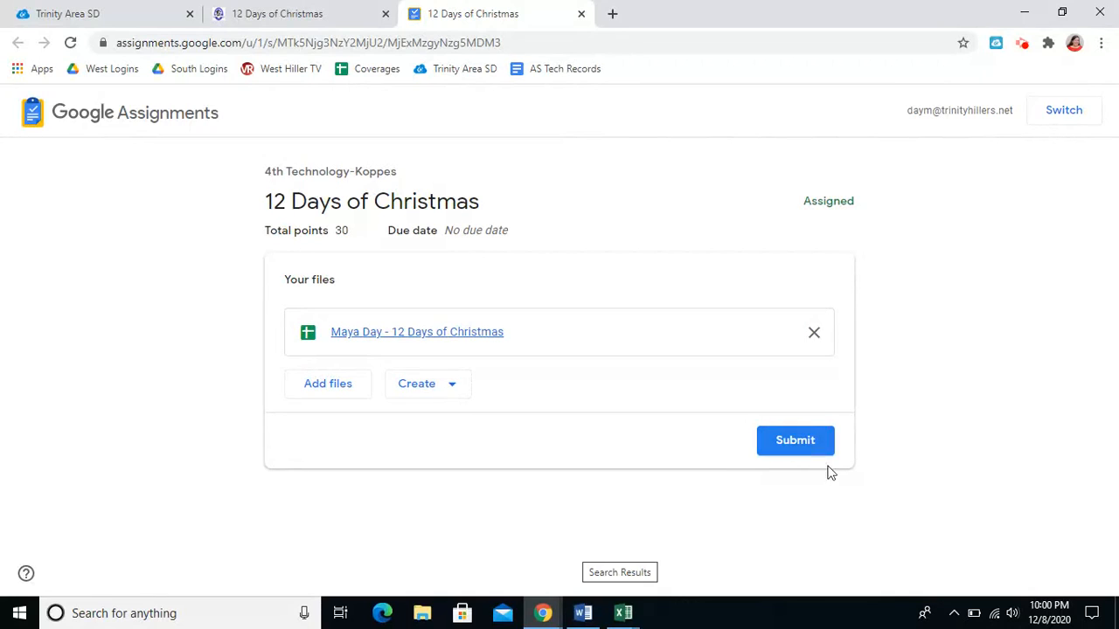
pyautogui.click(806, 444)
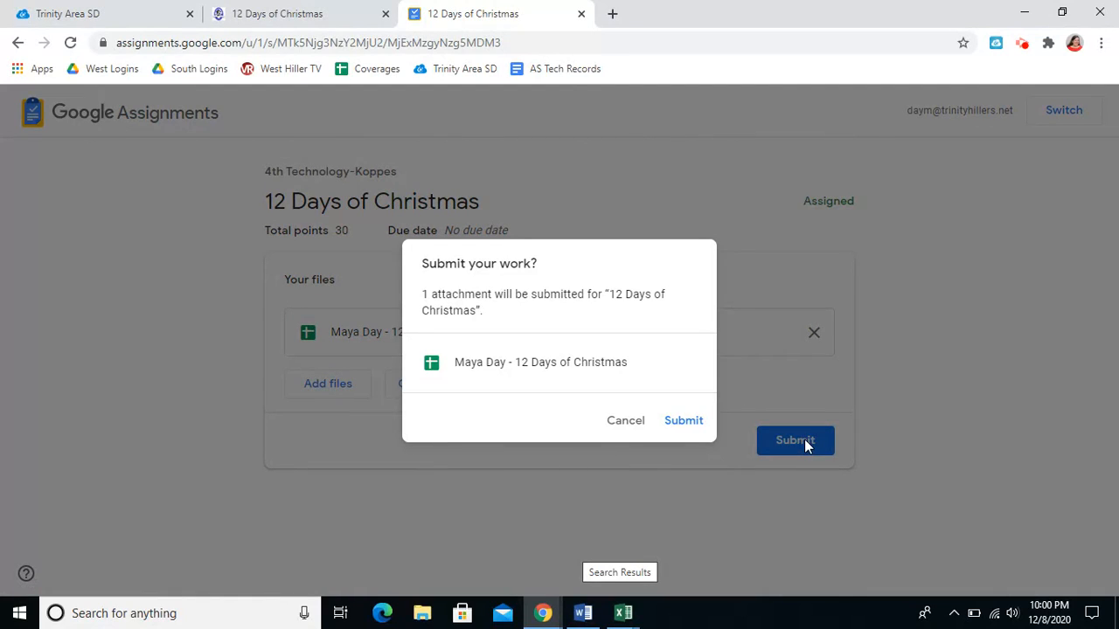
pyautogui.click(684, 421)
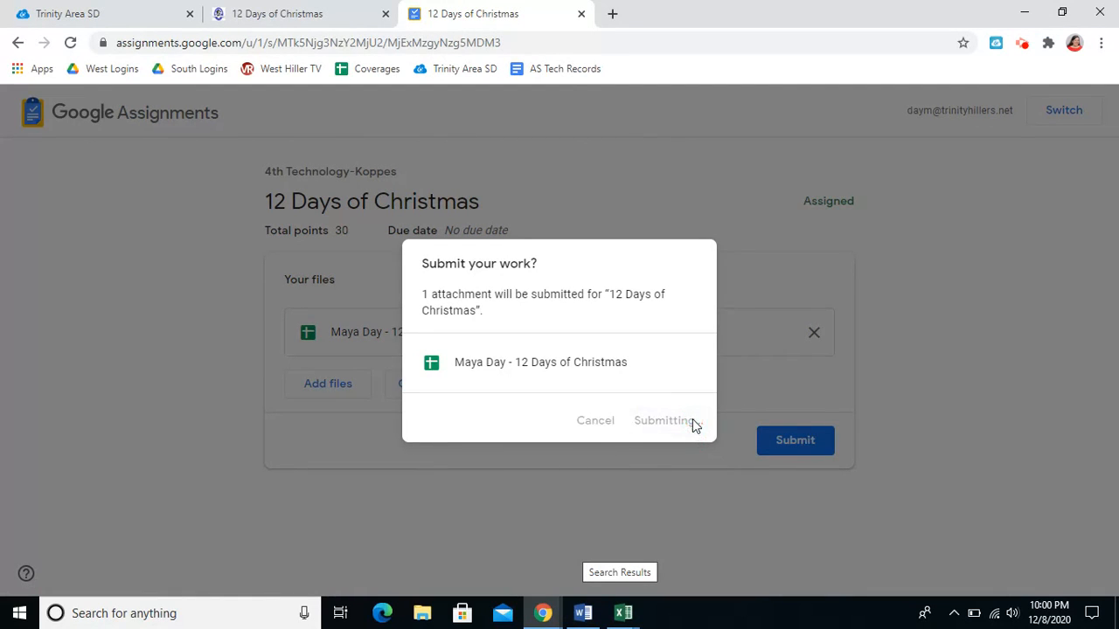